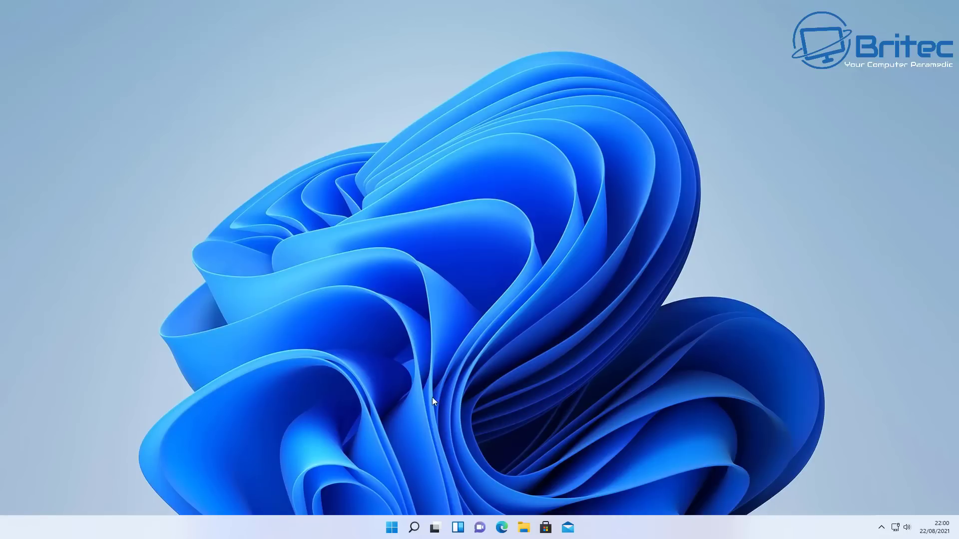
- Open the Virus & threat protection page of Windows Security from the Privacy & security settings
click(394, 530)
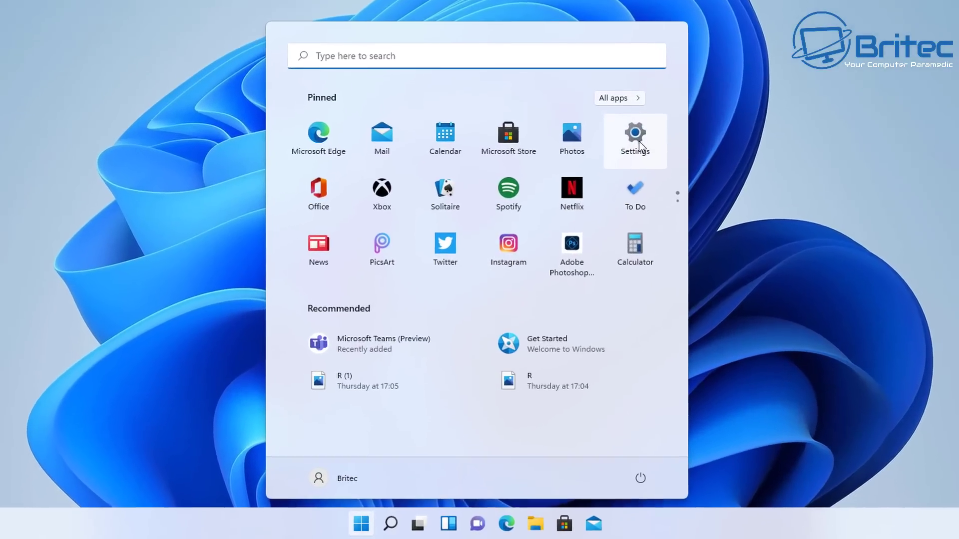
click(639, 145)
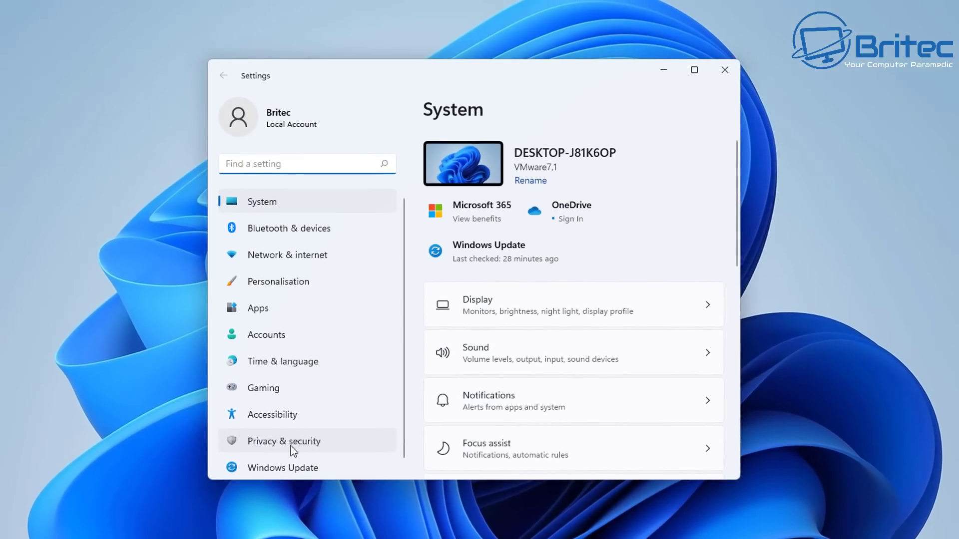
click(291, 445)
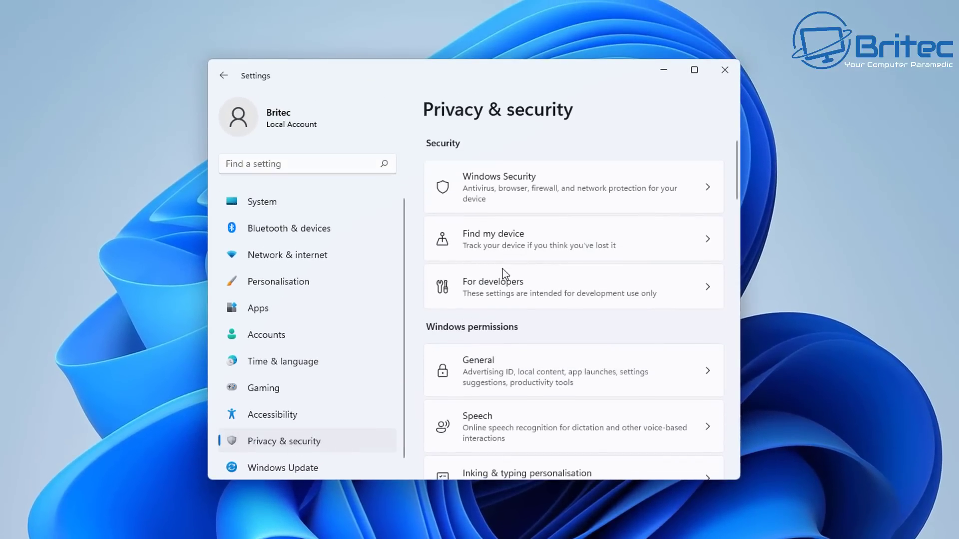
click(582, 196)
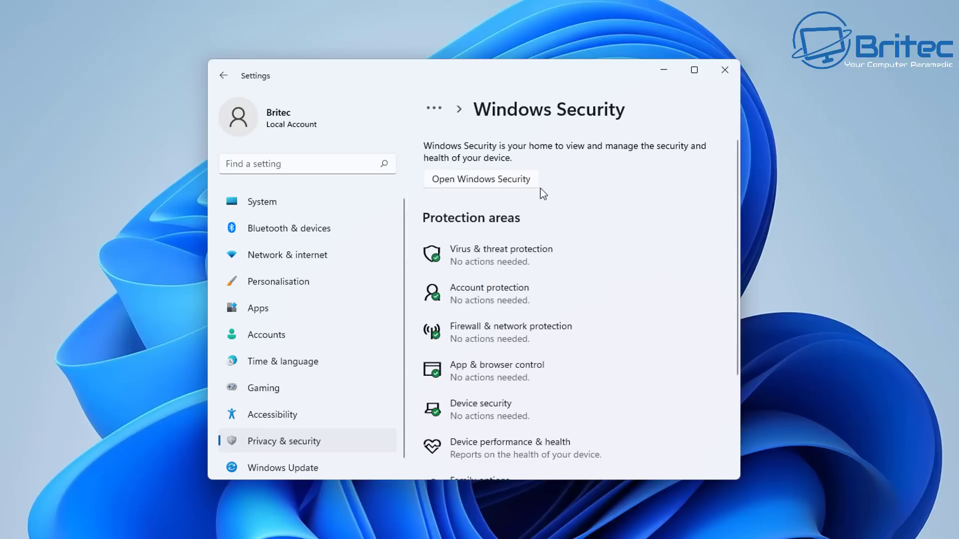
click(483, 254)
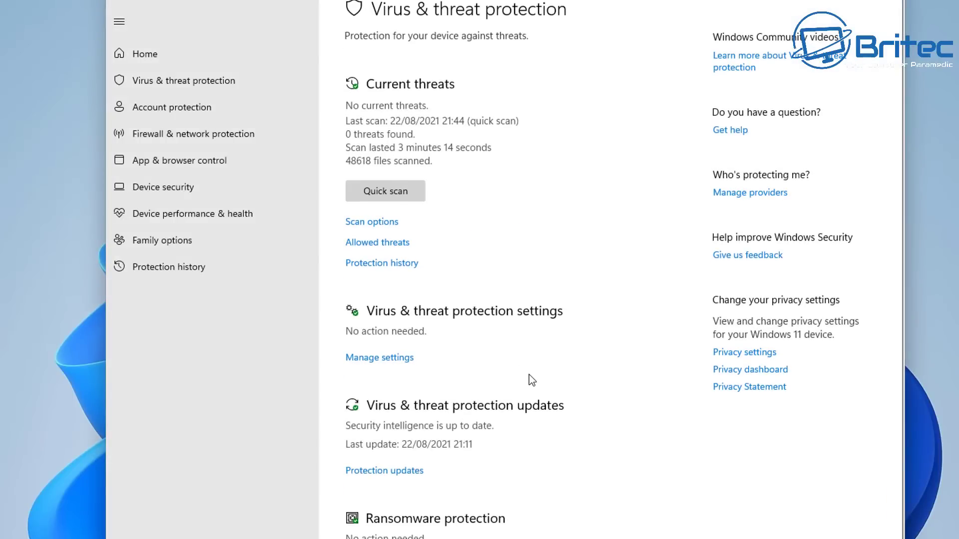
- Start a Full scan of the computer from the antivirus scan options
click(397, 239)
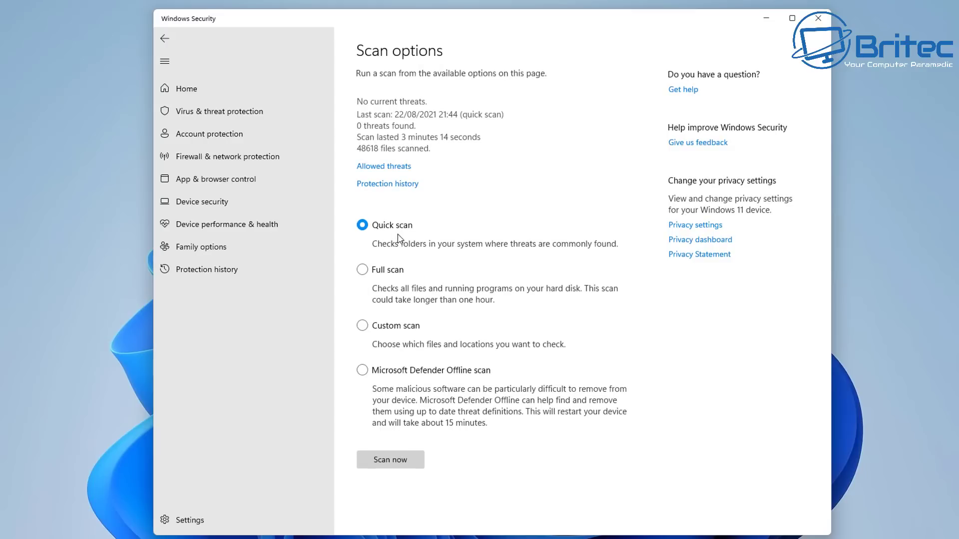
click(363, 274)
click(391, 463)
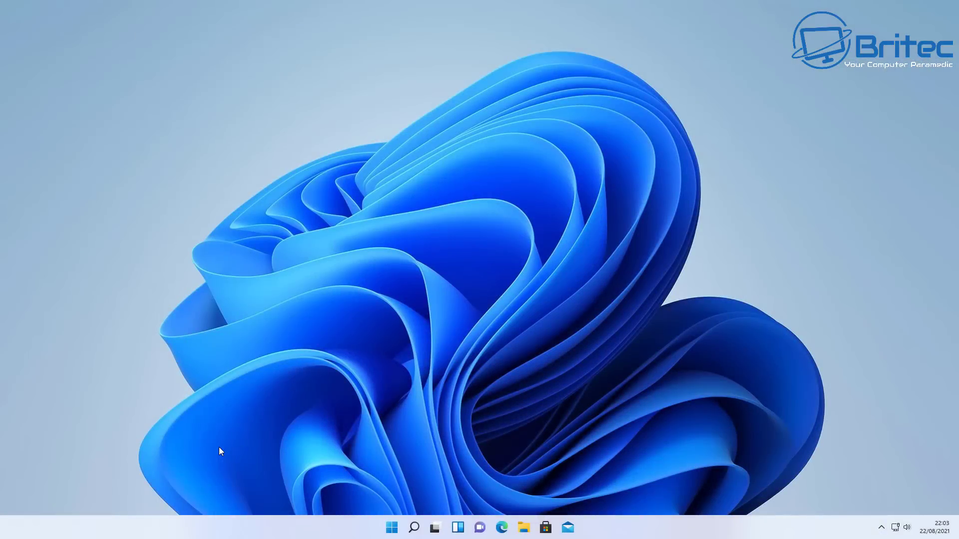
- Reopen Virus & threat protection in Windows Security from the Privacy & security settings
click(392, 527)
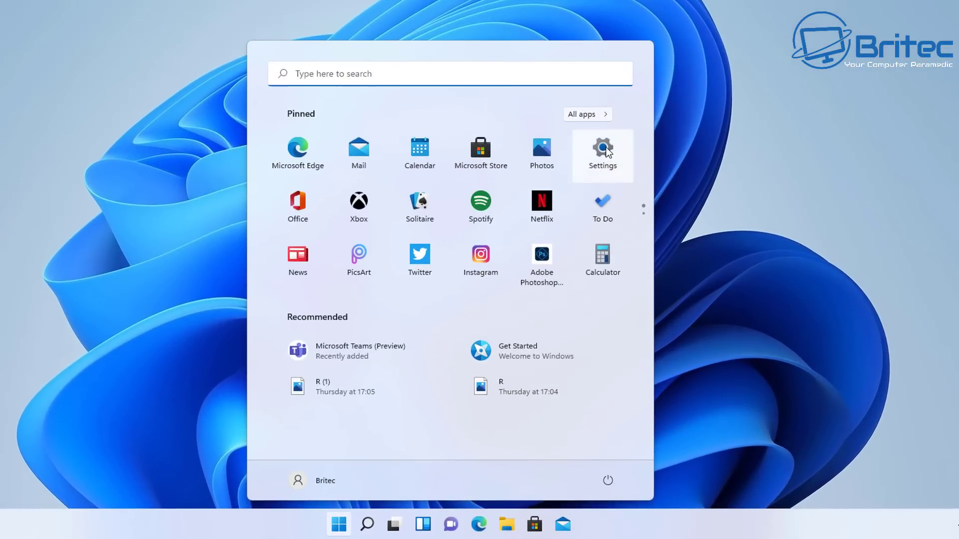
click(604, 150)
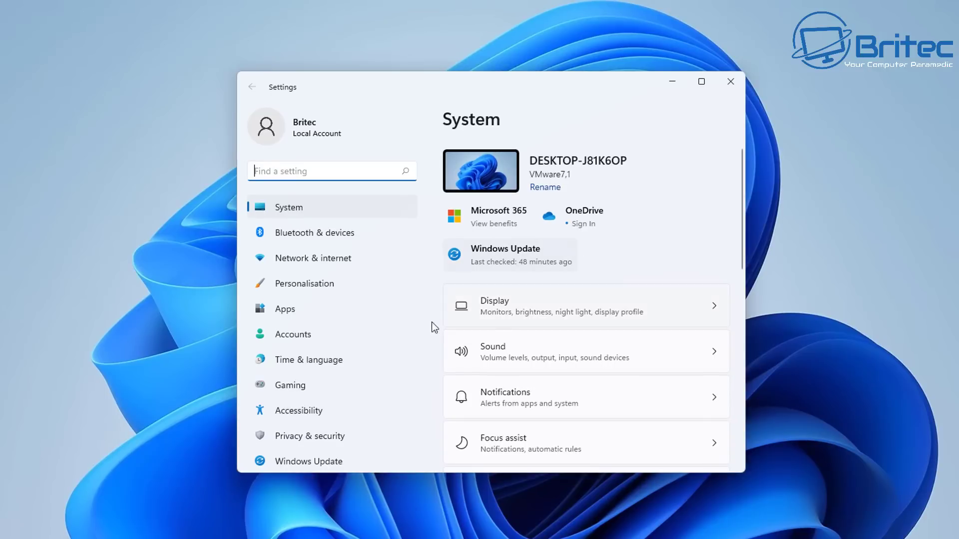
click(302, 437)
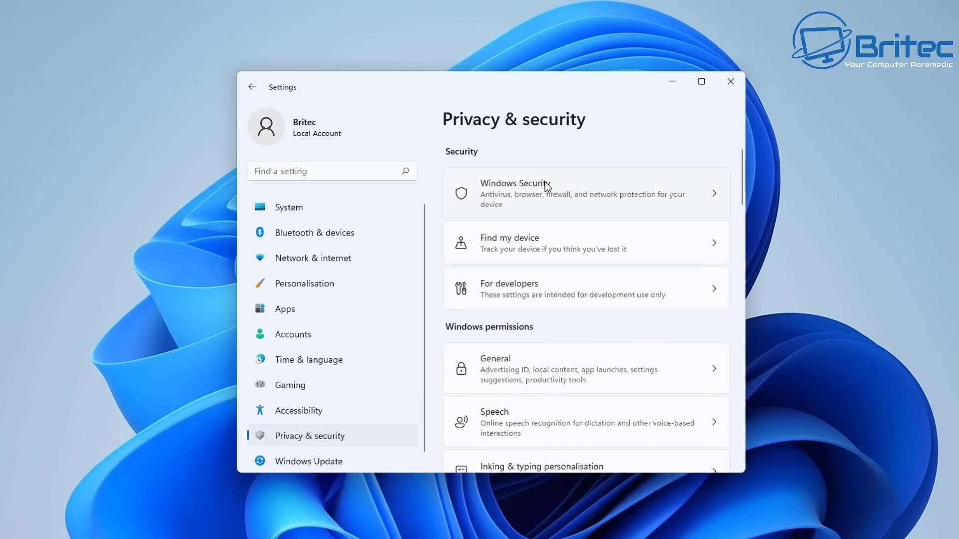
click(585, 188)
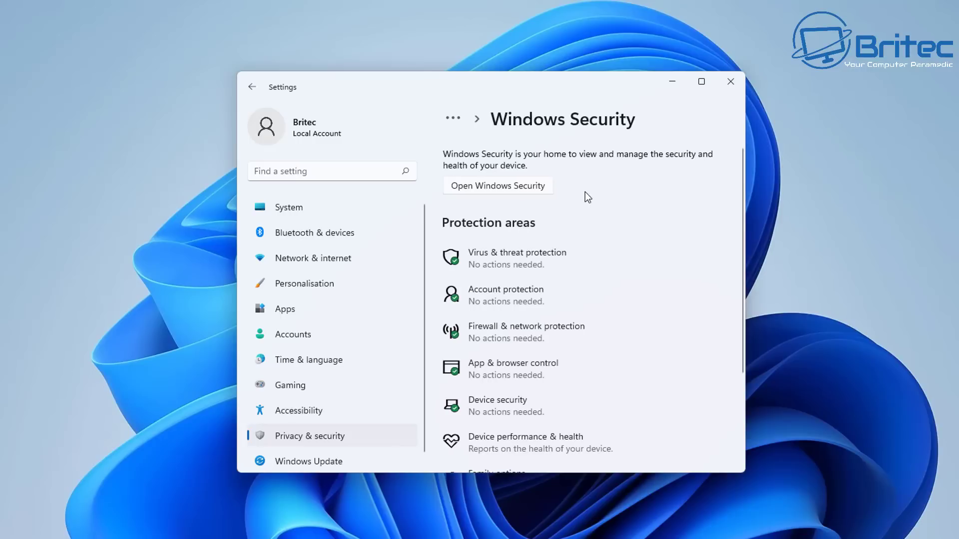
click(575, 256)
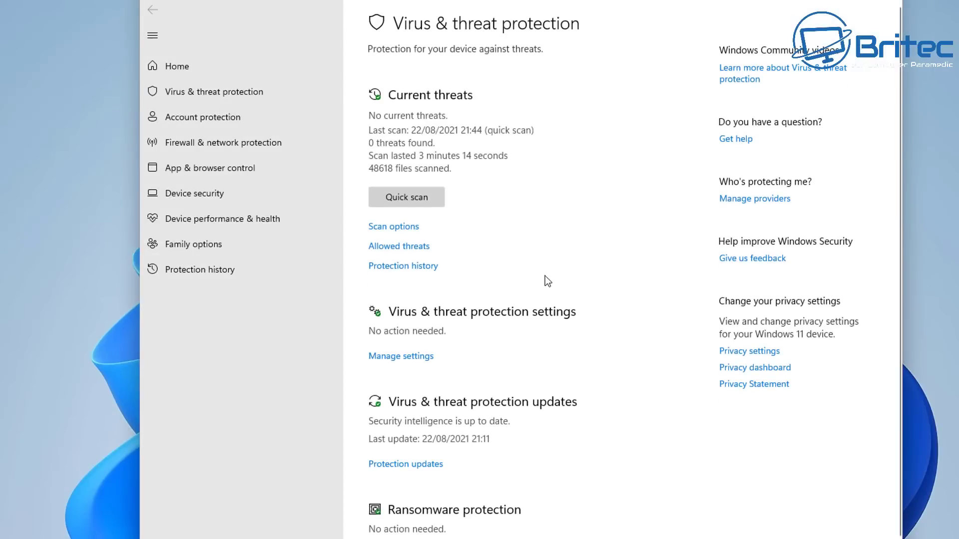
- Start a Microsoft Defender Offline scan, approve the device restart, and dismiss the sign-out notice
click(395, 228)
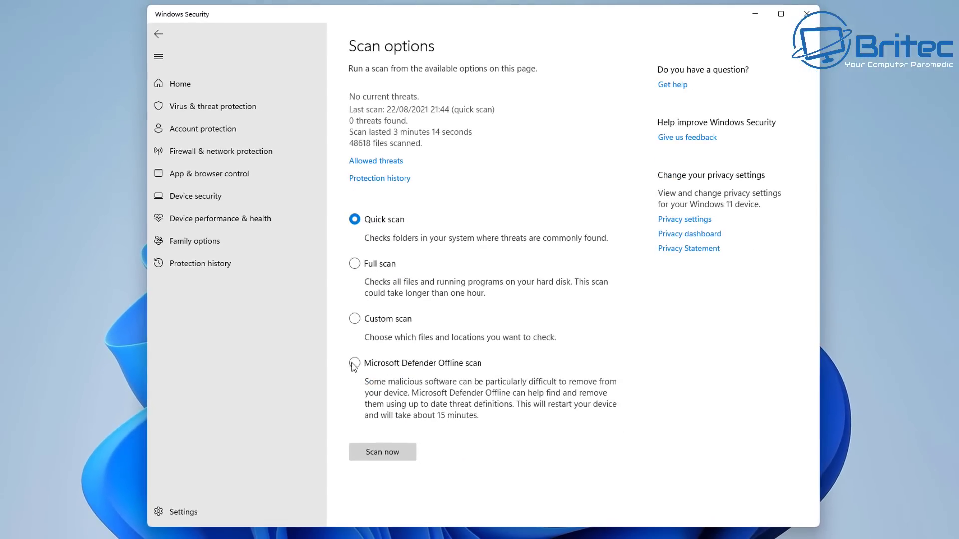
click(355, 364)
click(389, 453)
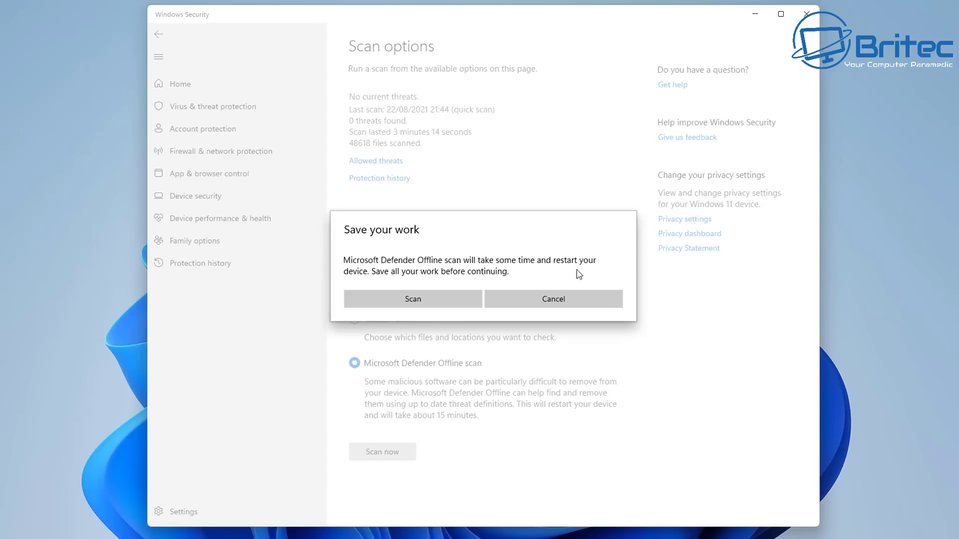
click(424, 302)
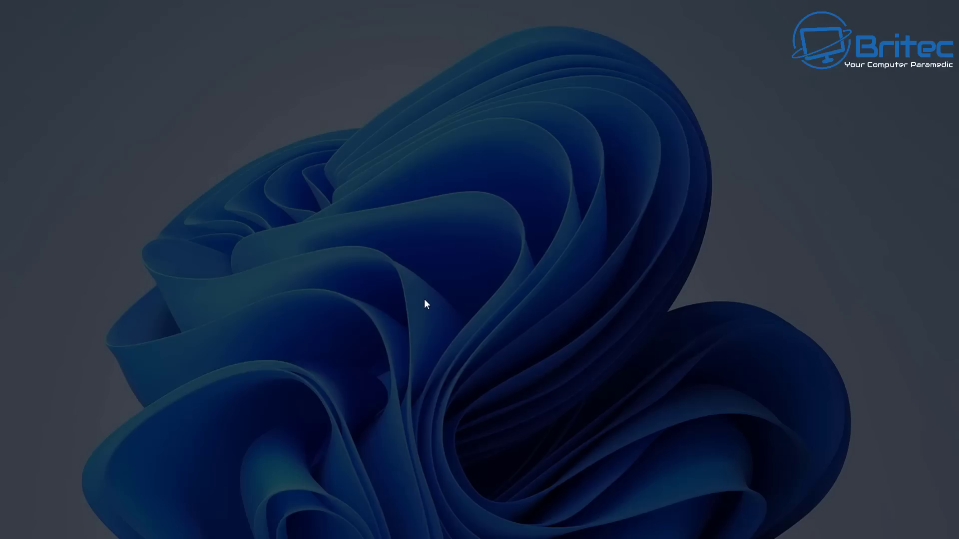
click(404, 352)
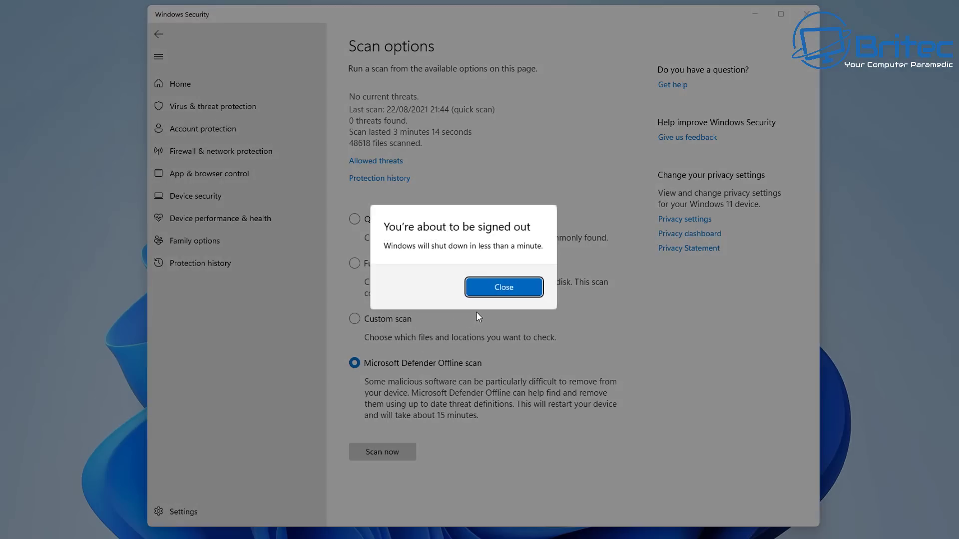
click(504, 290)
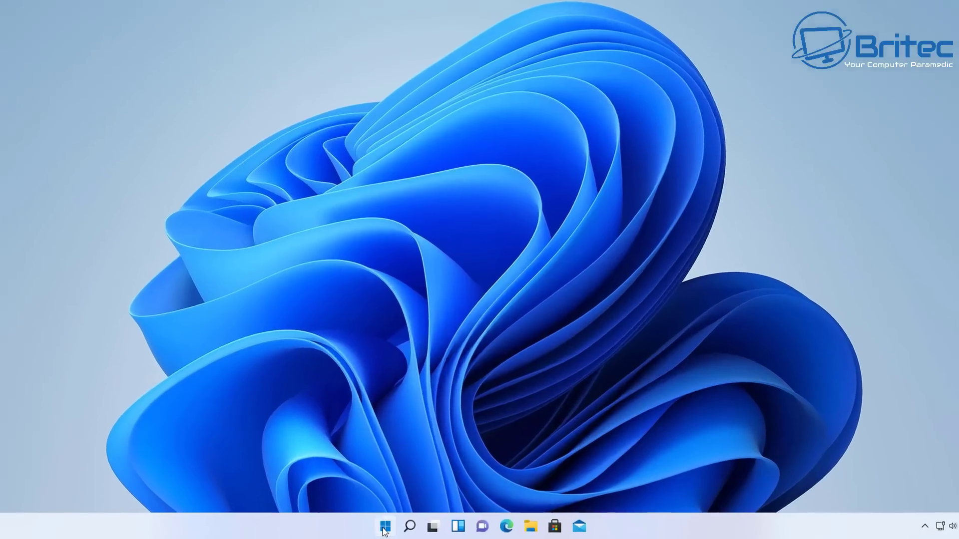
- Restart the device into Advanced startup from the Recovery page in Windows Update's advanced options
click(391, 527)
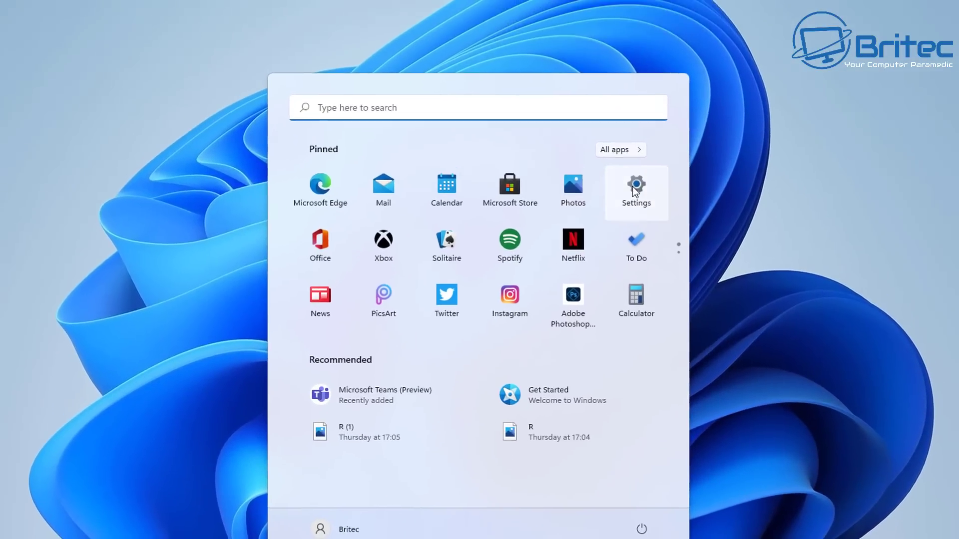
click(644, 135)
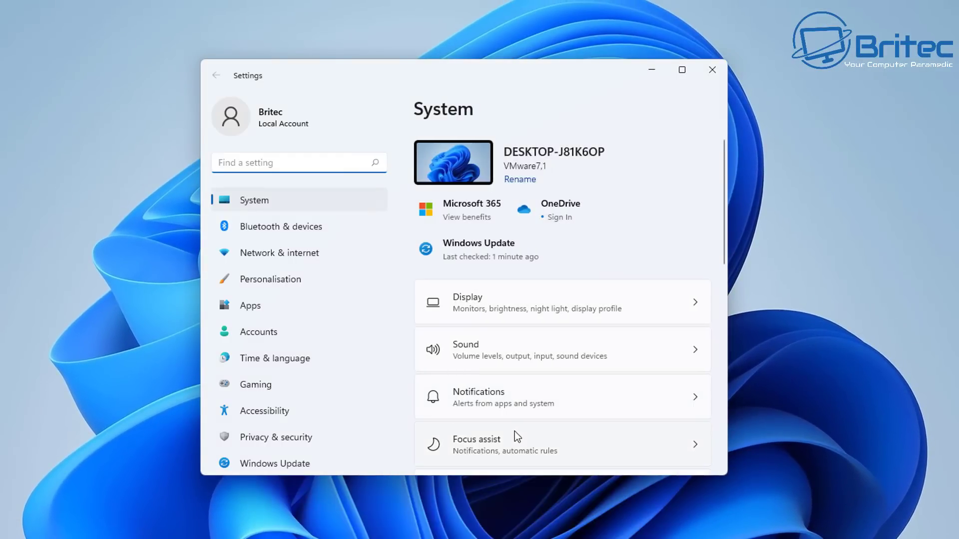
click(278, 465)
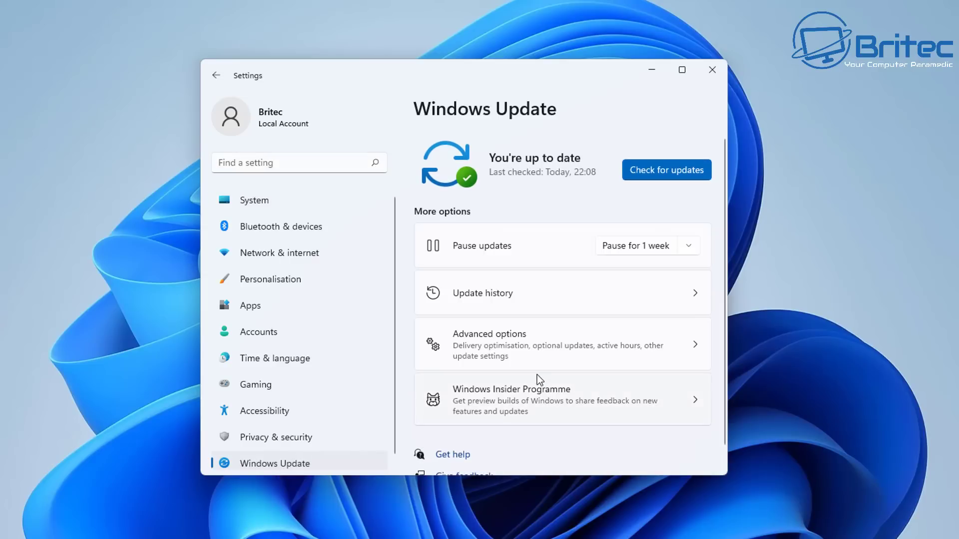
click(537, 344)
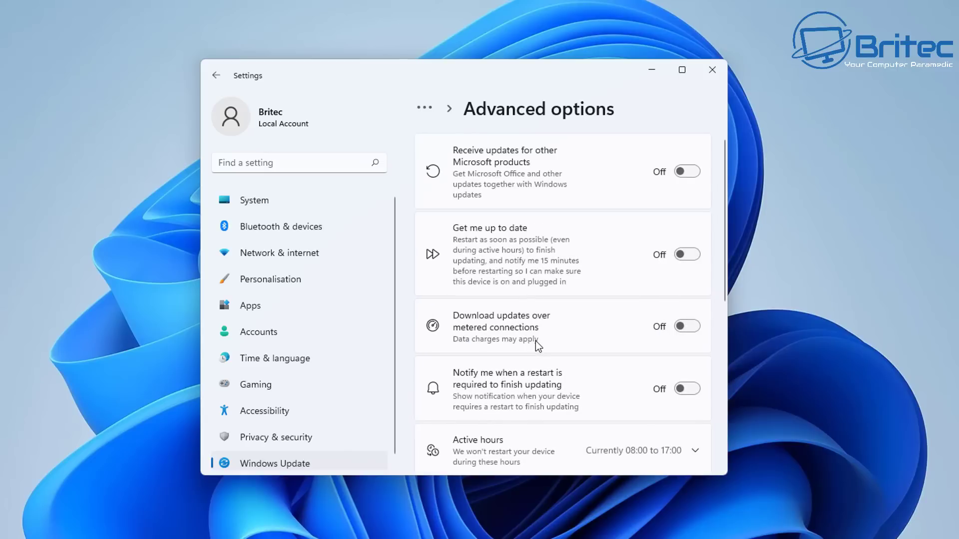
scroll(535, 340, down, 5)
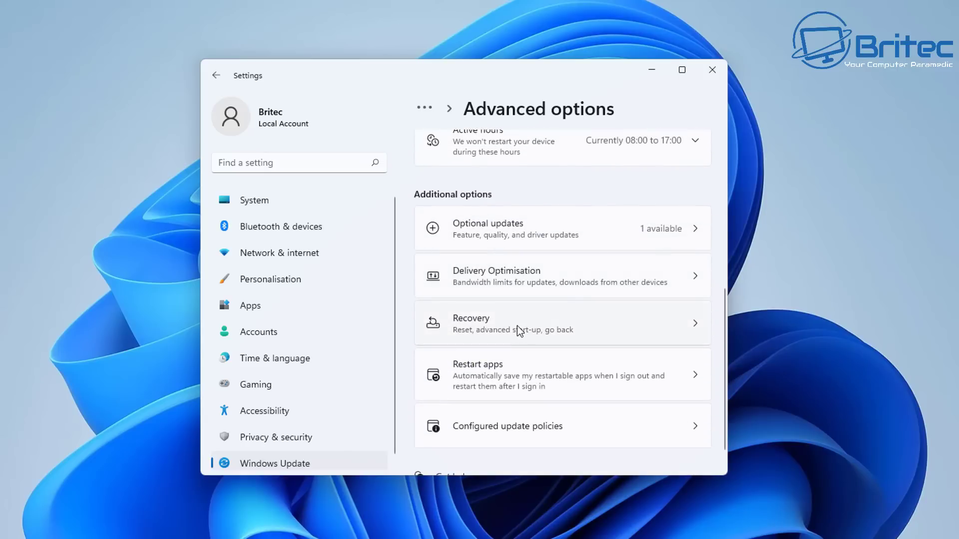
click(517, 325)
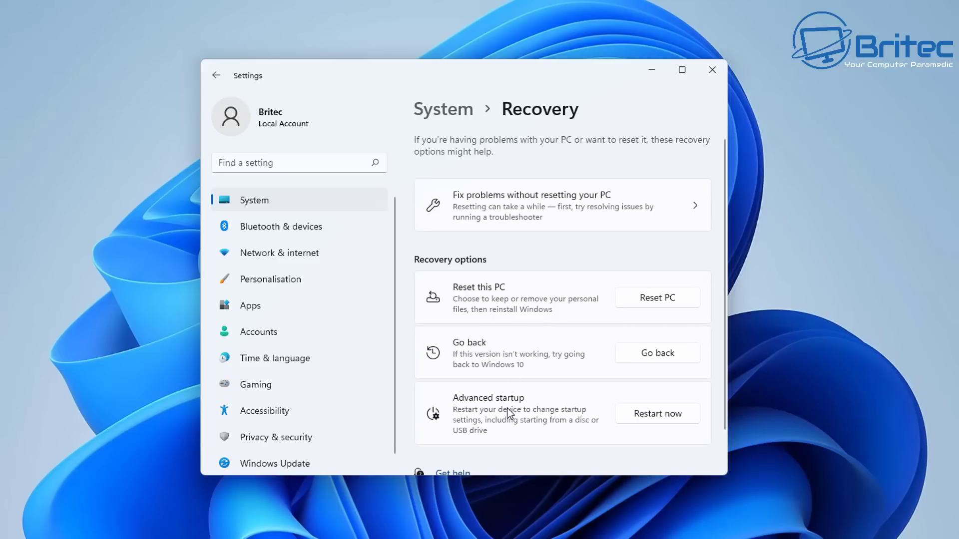
click(645, 416)
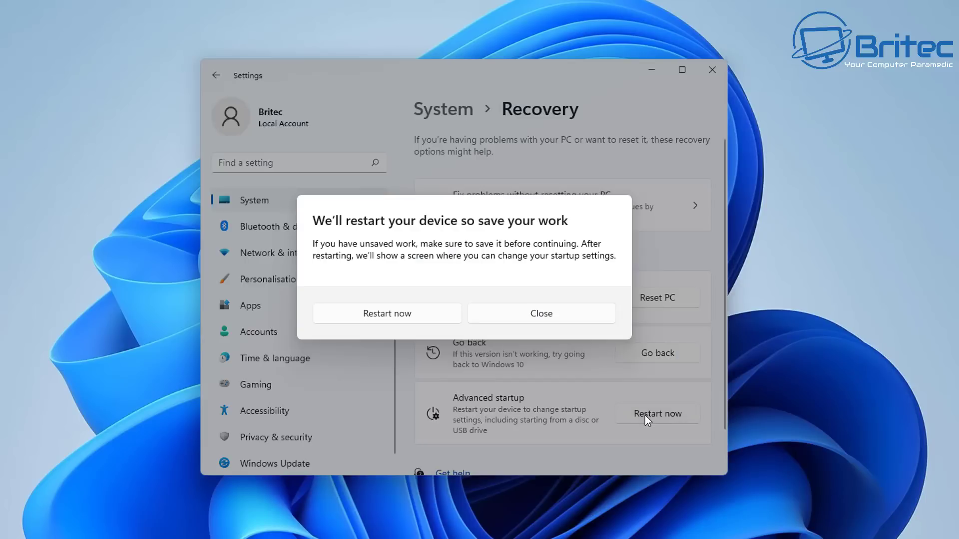
click(399, 315)
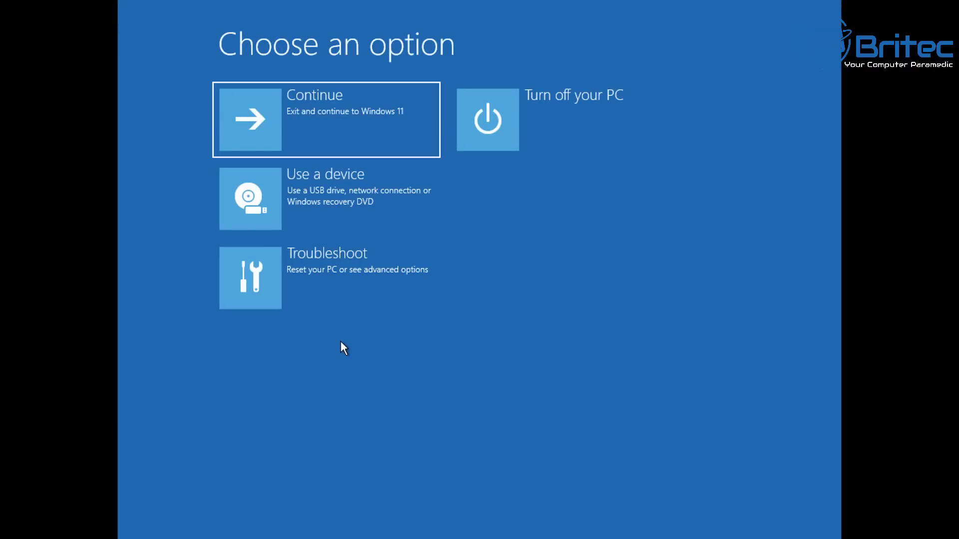
- Open the Advanced options of the Troubleshoot section in the recovery environment
key(Down)
key(Down)
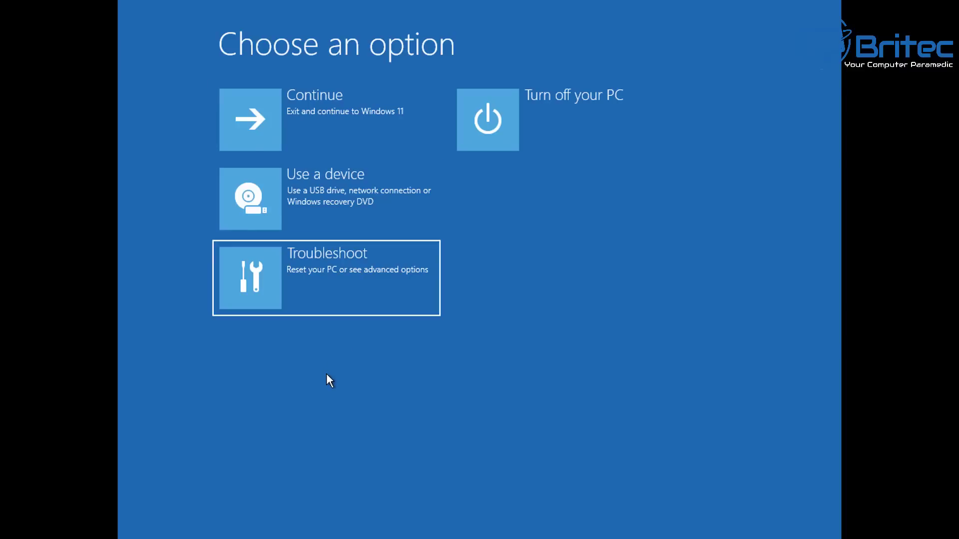
click(340, 291)
key(Down)
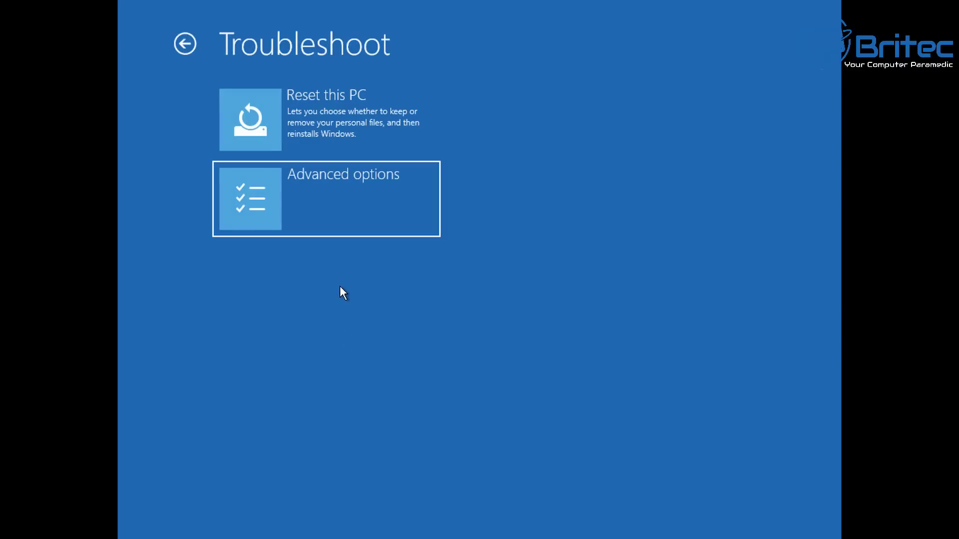
click(344, 211)
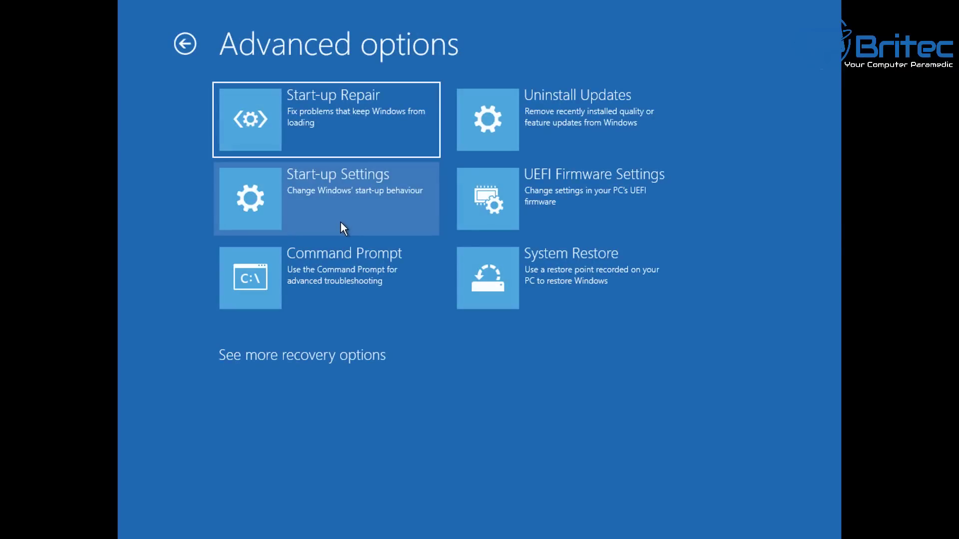
- Choose Start-up Settings and restart the computer to reach the list of startup modes
key(Down)
key(Down)
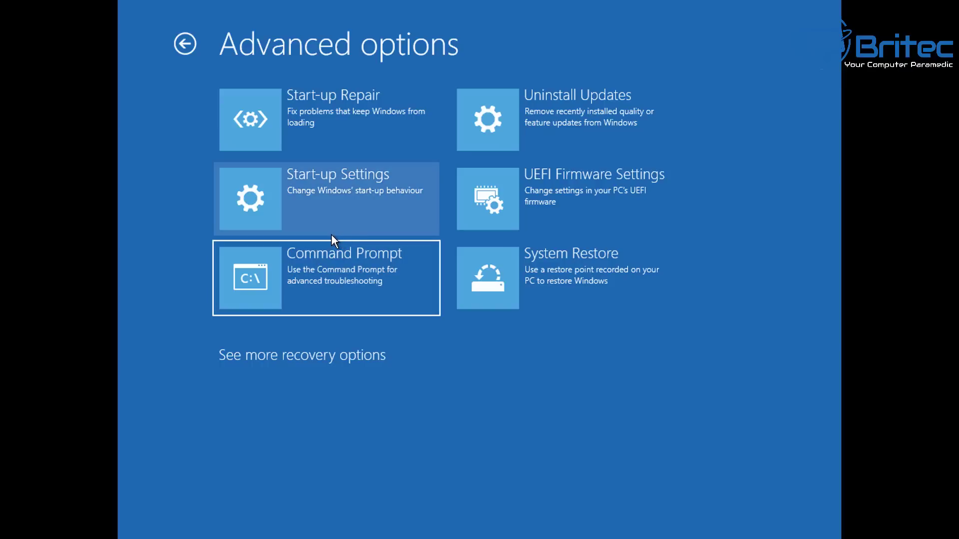
click(331, 235)
click(335, 224)
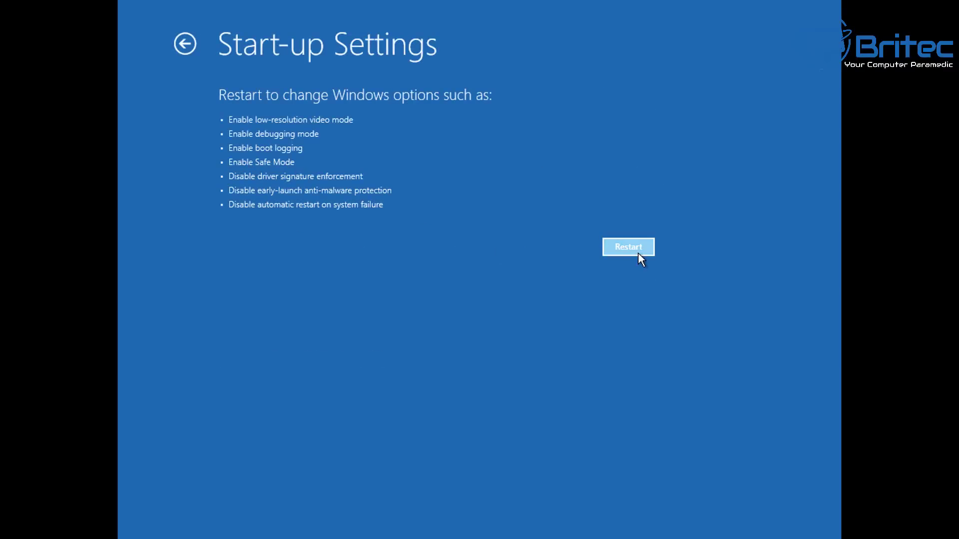
click(635, 254)
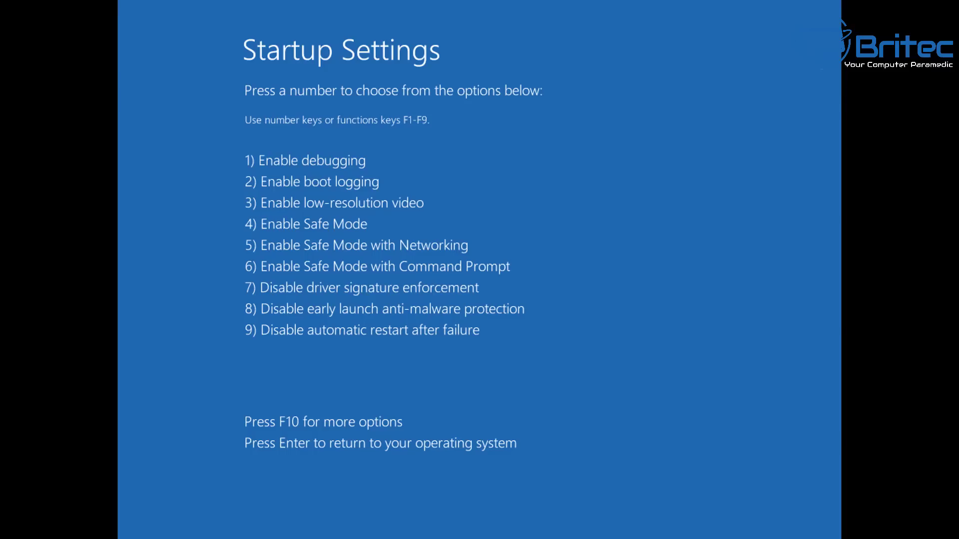
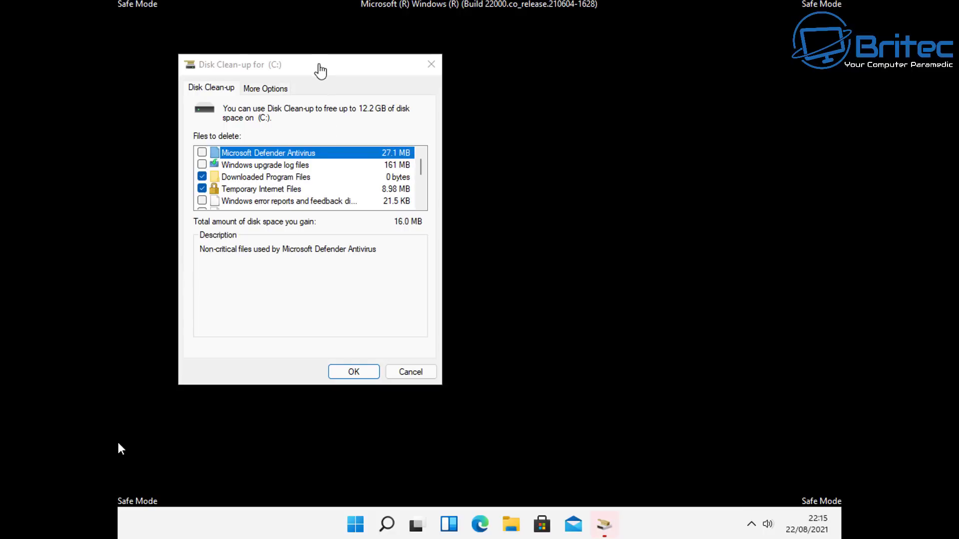
- Mark Microsoft Defender Antivirus files, Previous Windows installation(s), Recycle Bin and Temporary files for deletion in the C: drive's Disk Clean-up
drag(354, 75, 542, 81)
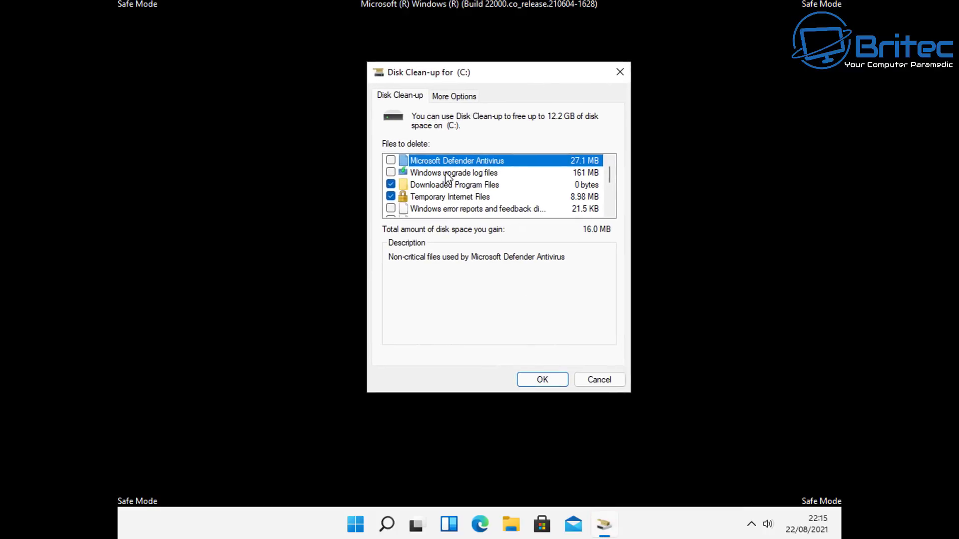
click(391, 161)
click(612, 214)
click(613, 214)
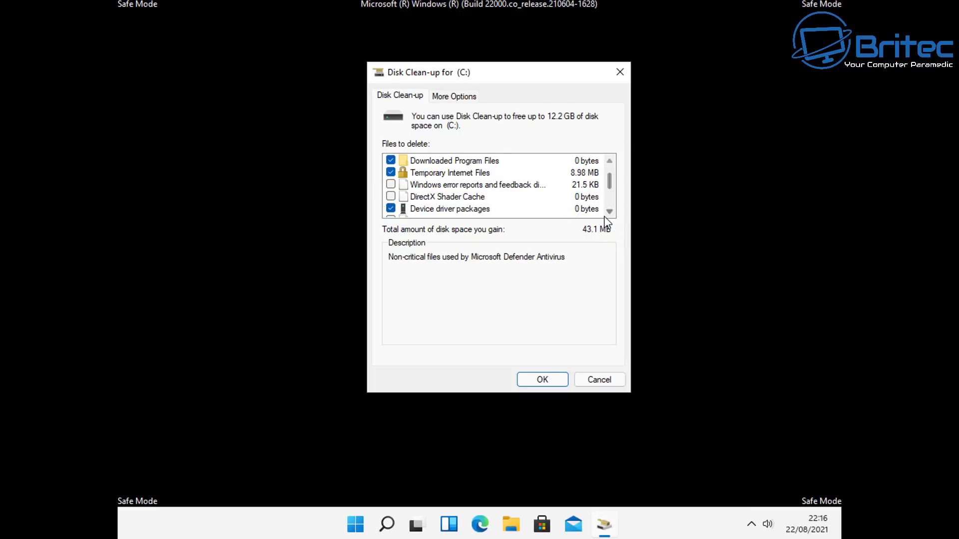
click(609, 212)
click(609, 212)
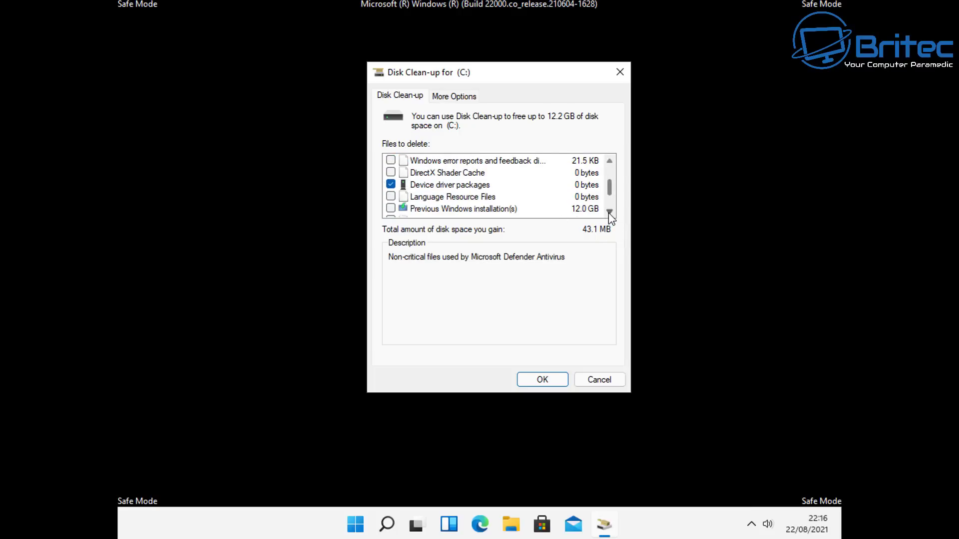
click(609, 212)
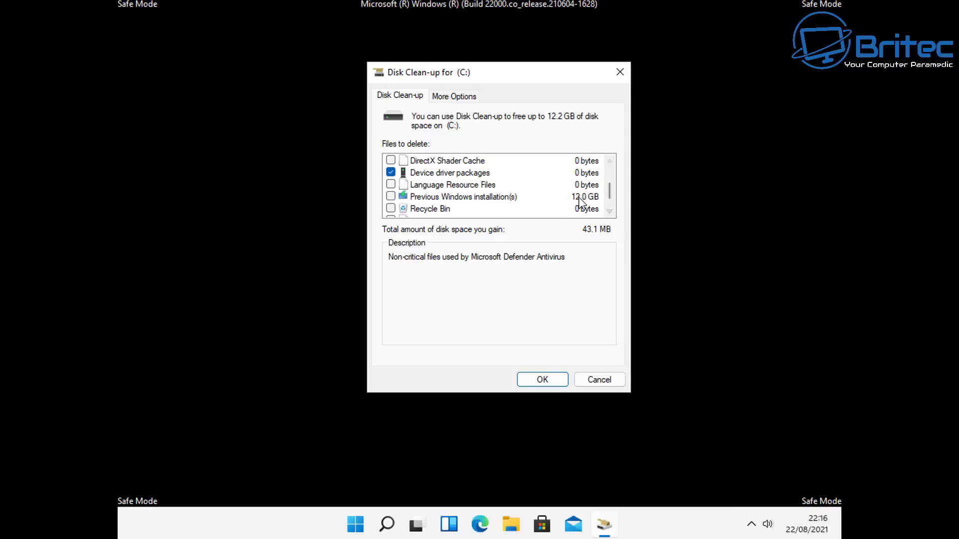
click(392, 197)
click(391, 210)
click(610, 215)
click(610, 214)
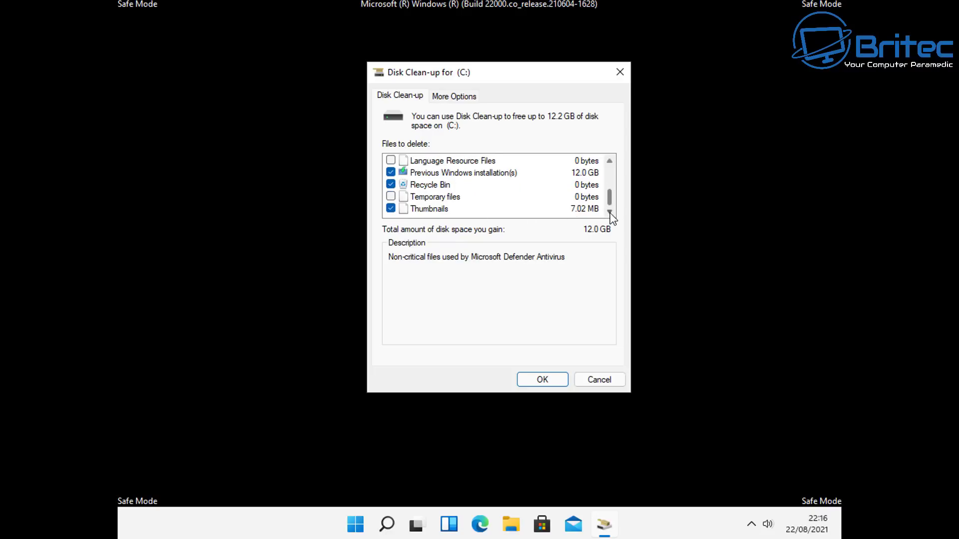
click(391, 197)
- Run the clean-up, approving permanent deletion of the files and removal of the previous Windows installations
click(553, 380)
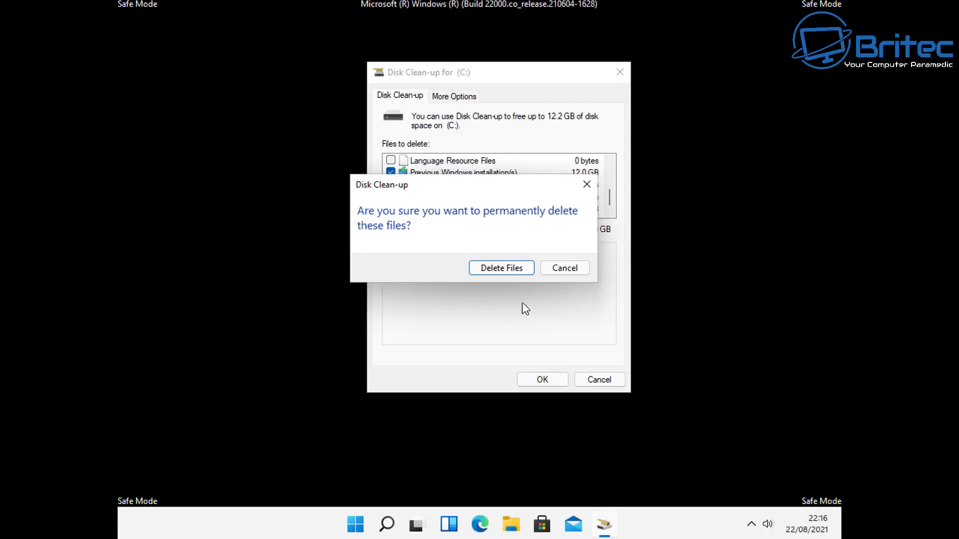
click(504, 268)
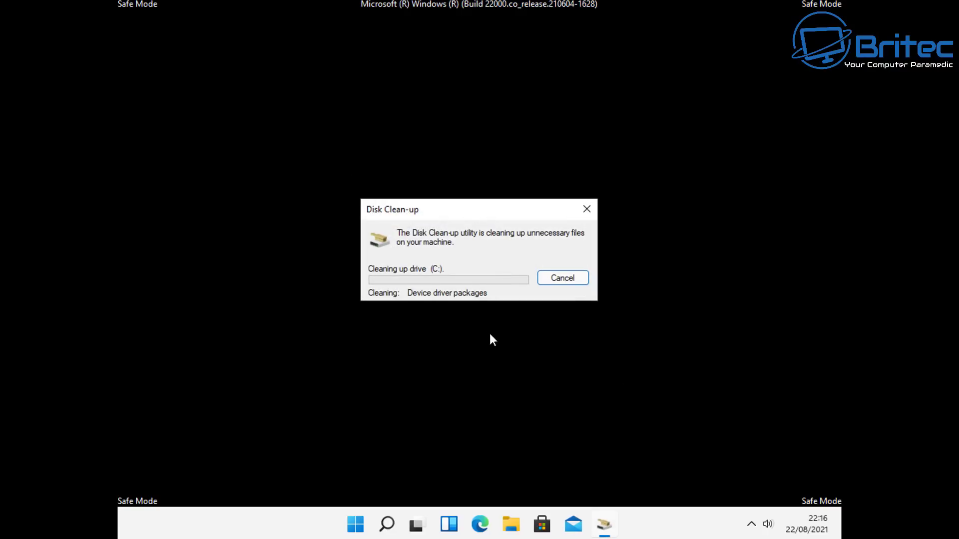
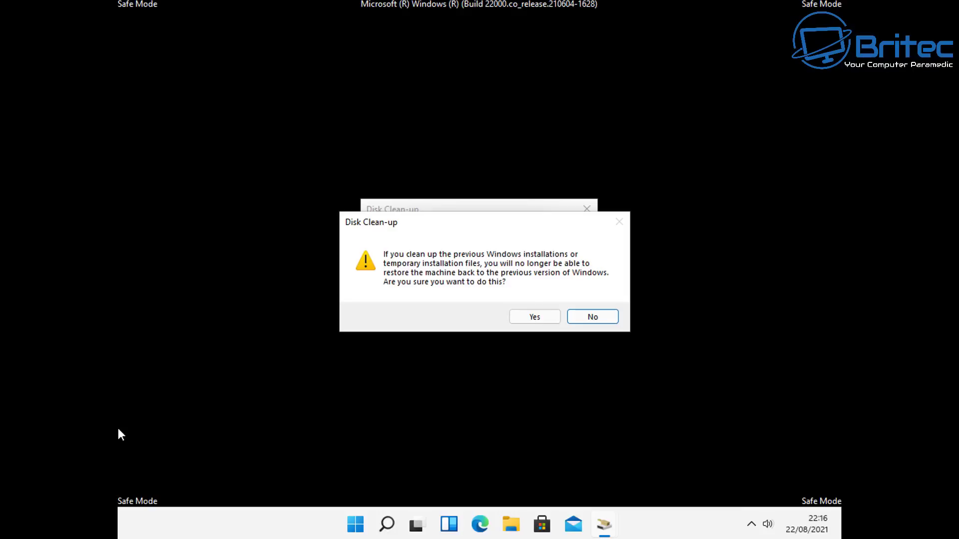
click(541, 319)
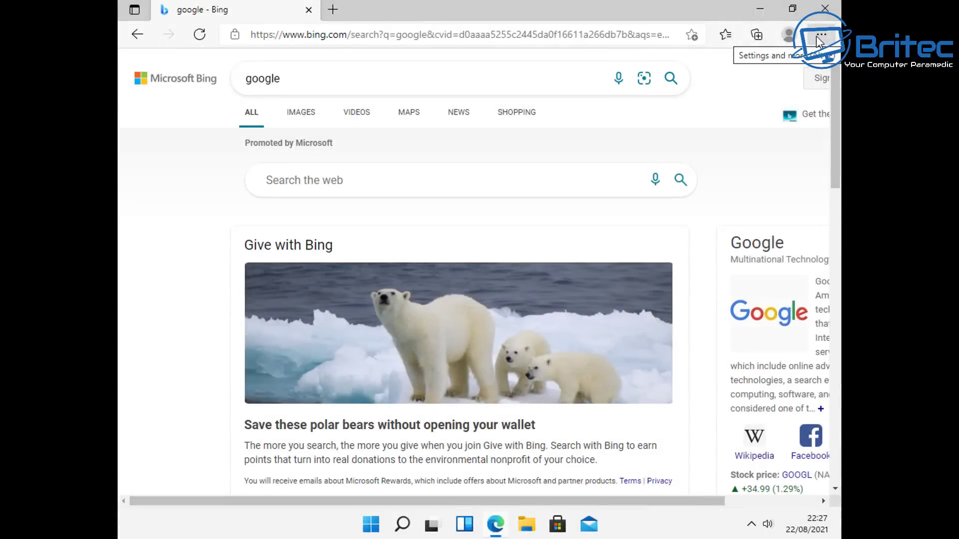
- Open the Reset settings page in Microsoft Edge's settings
click(819, 36)
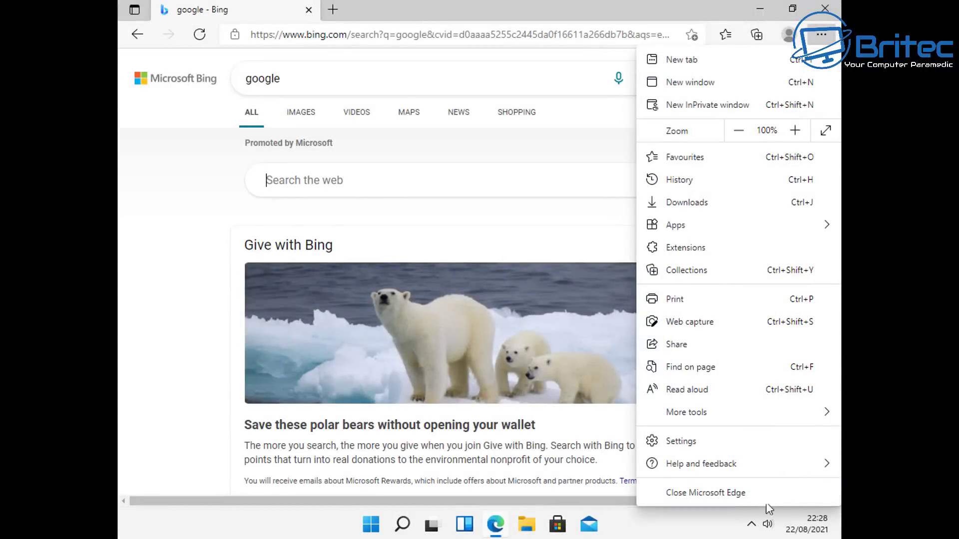
click(690, 448)
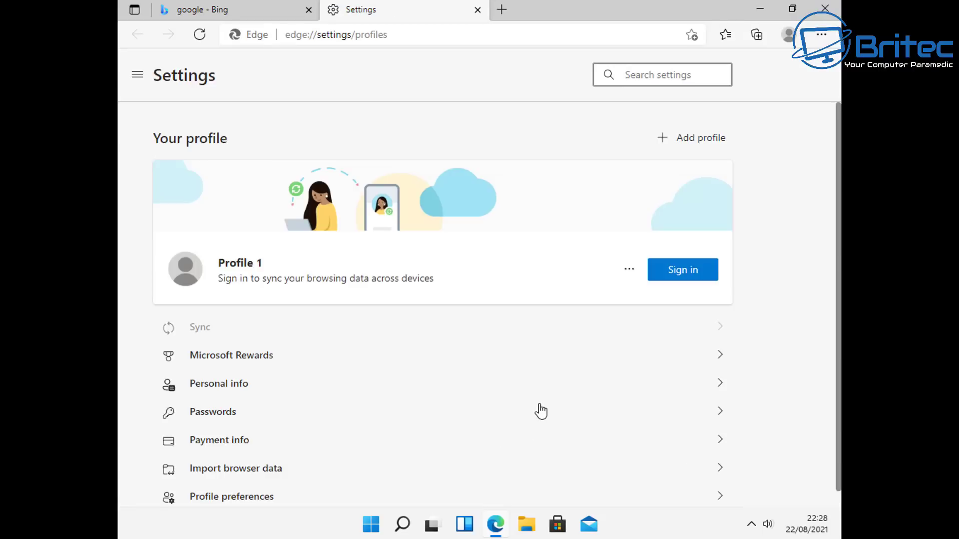
click(137, 76)
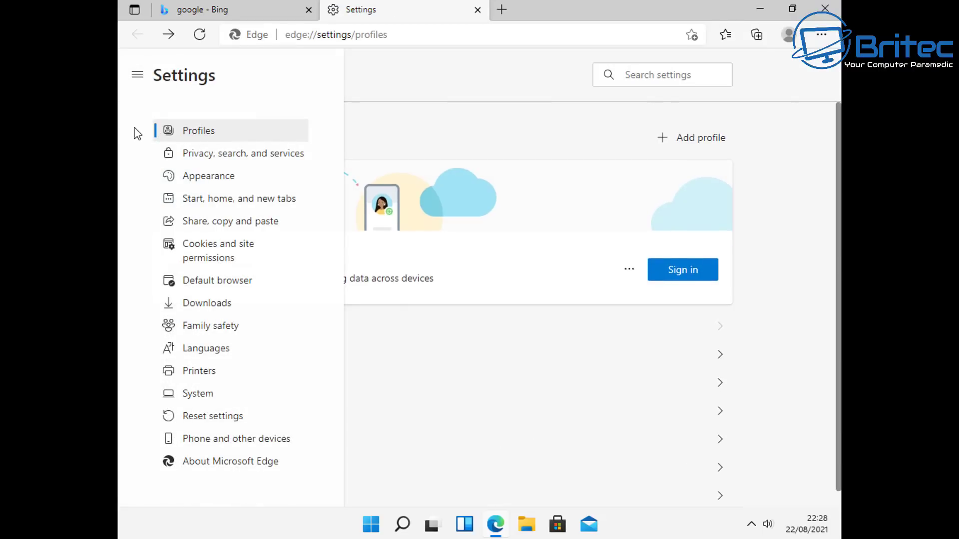
click(135, 75)
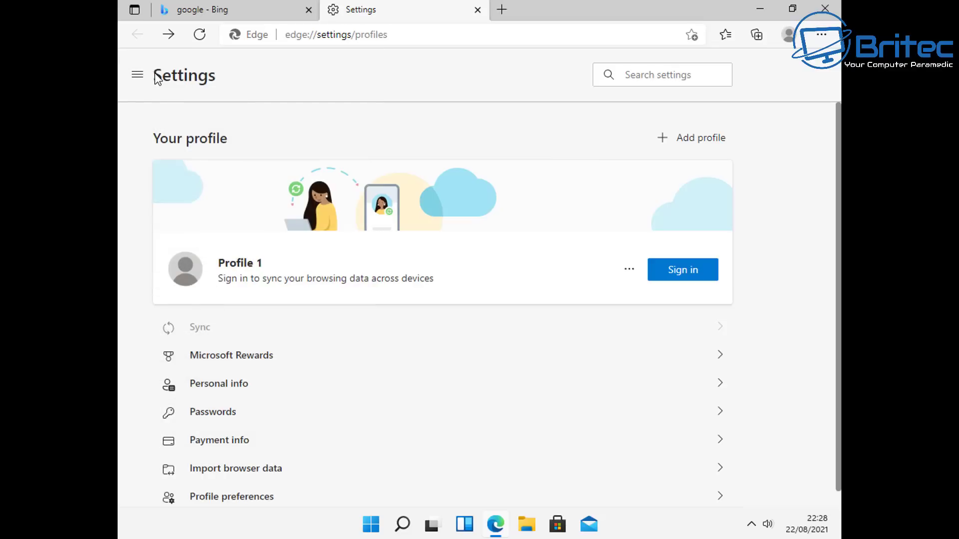
click(136, 74)
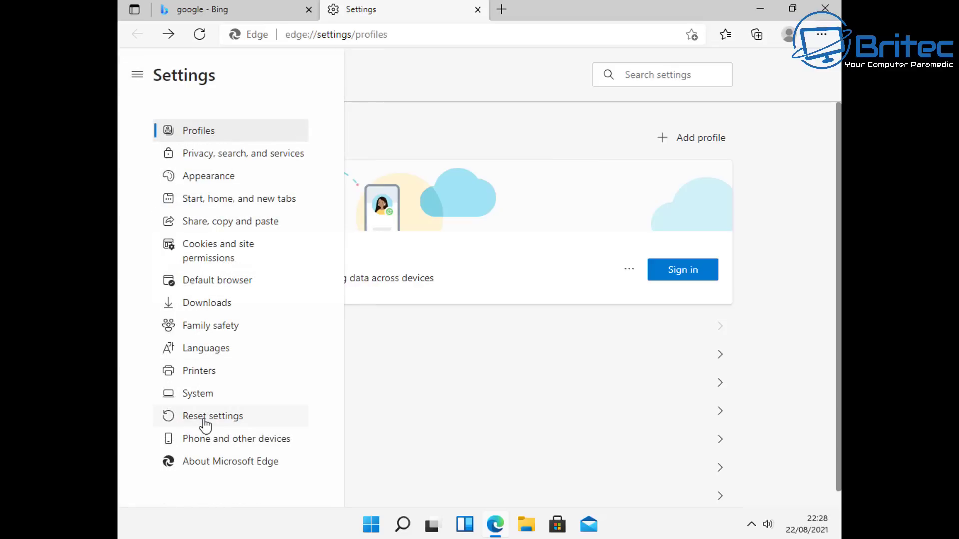
click(205, 419)
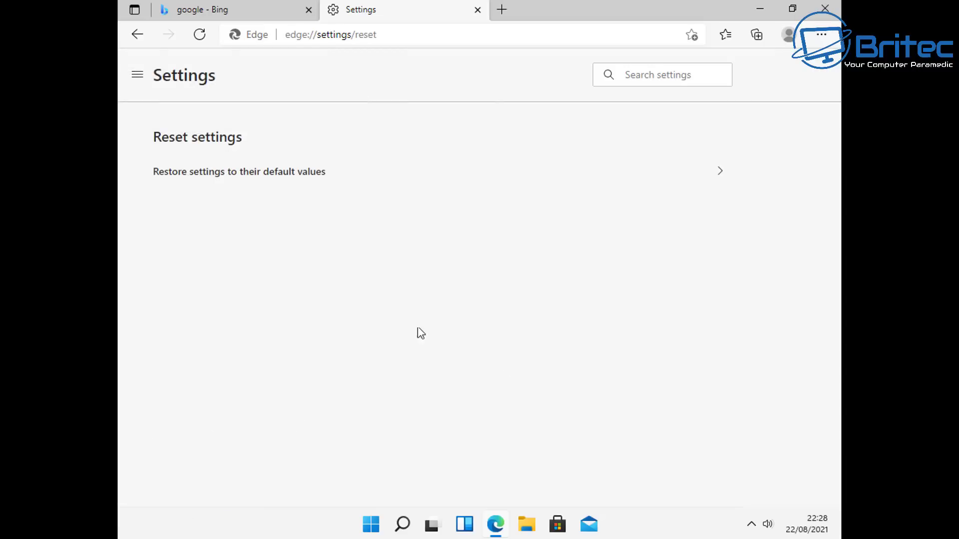
- Restore the browser settings to their default values, confirm the reset, and close the browser
click(283, 176)
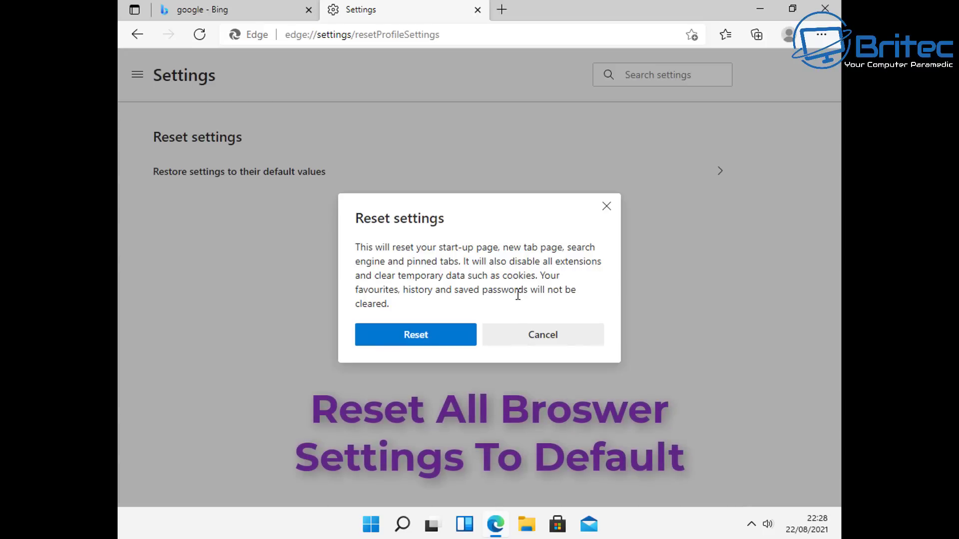
click(399, 343)
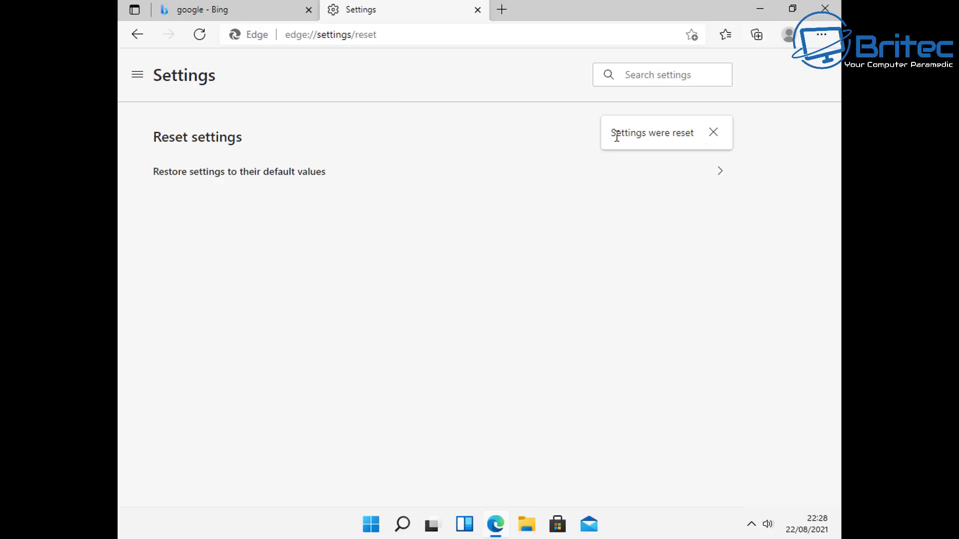
click(832, 15)
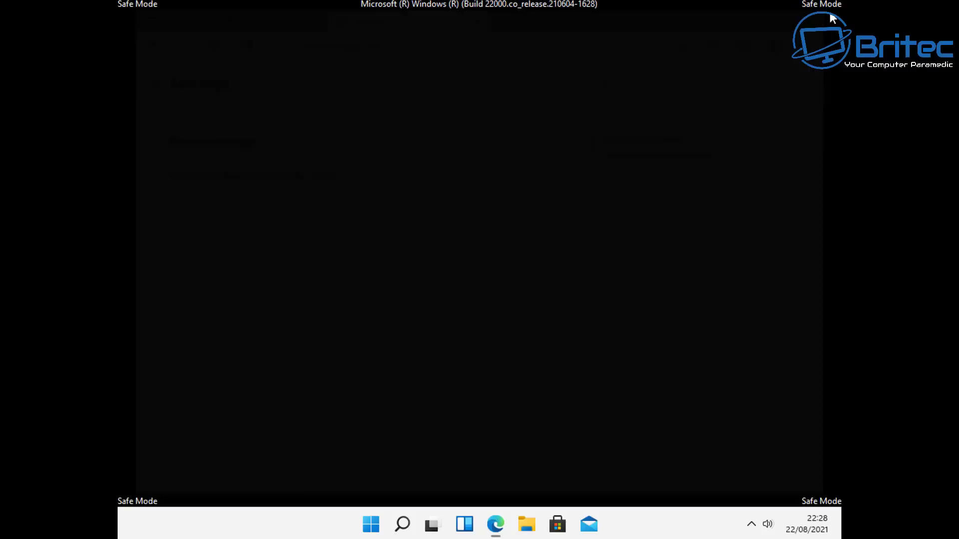
- Restart the computer to leave Safe Mode
click(370, 525)
click(655, 476)
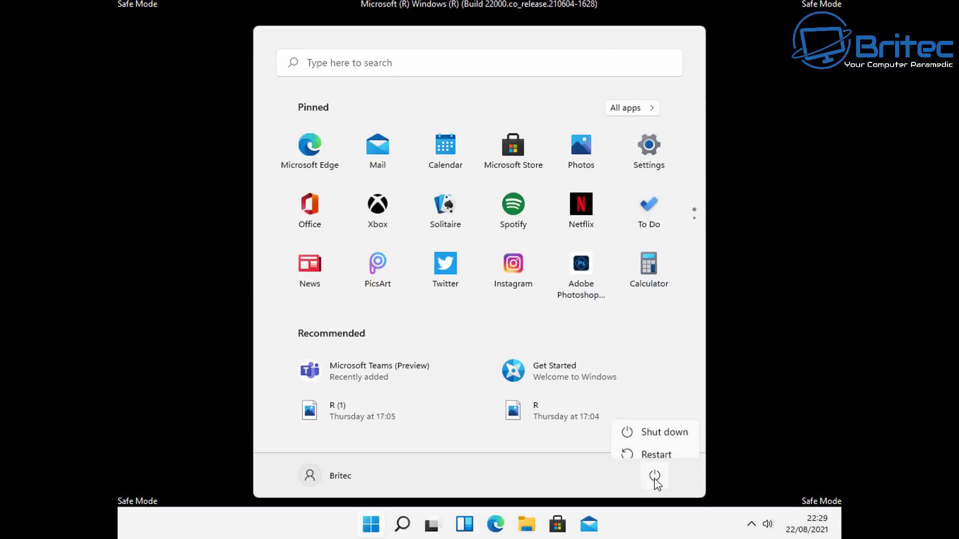
click(650, 446)
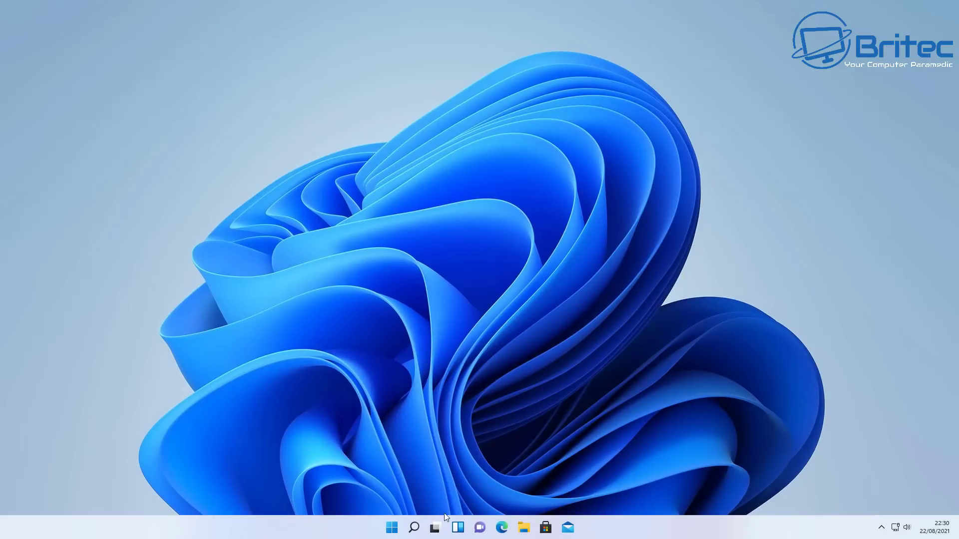
- Search Windows for "restore", open Create a restore point, and bring the System Properties window fully into view
click(414, 528)
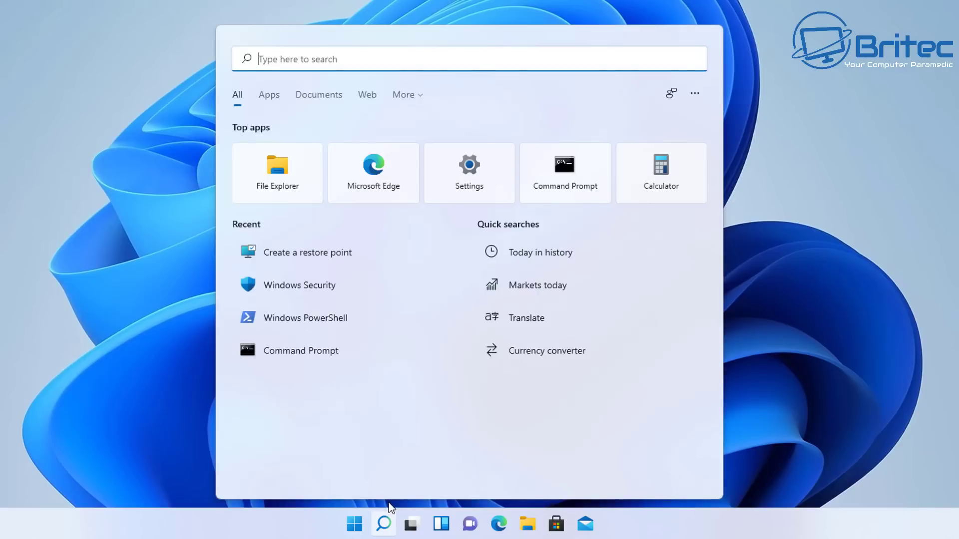
text(restore)
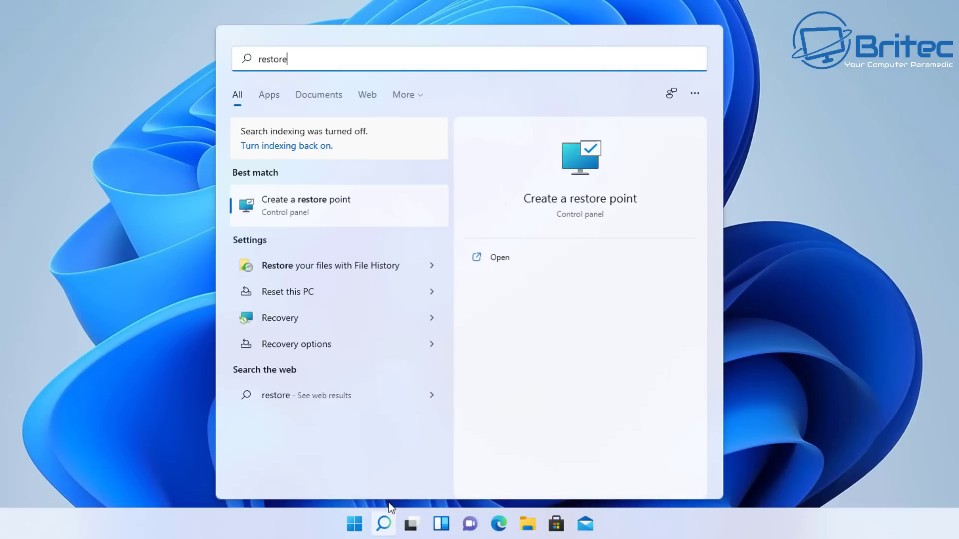
click(321, 215)
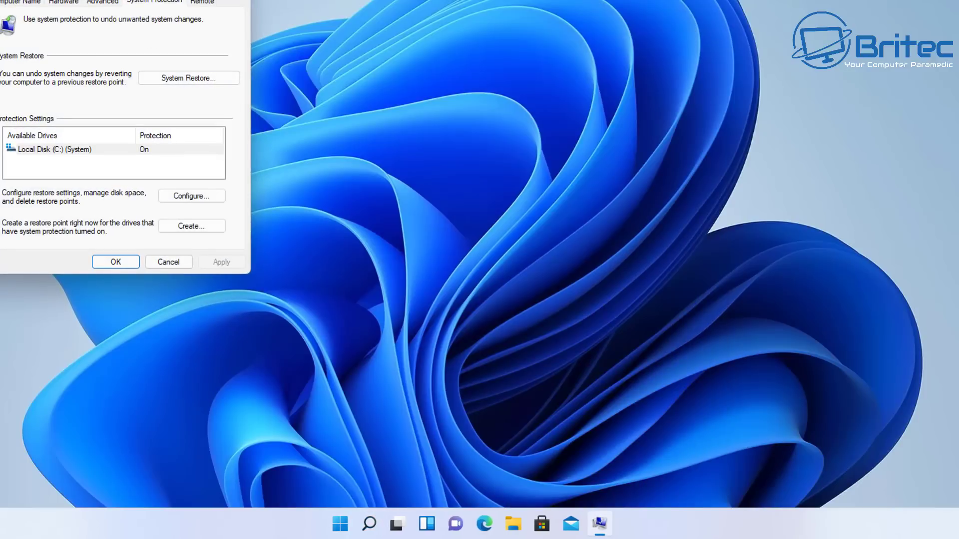
drag(150, 4, 487, 28)
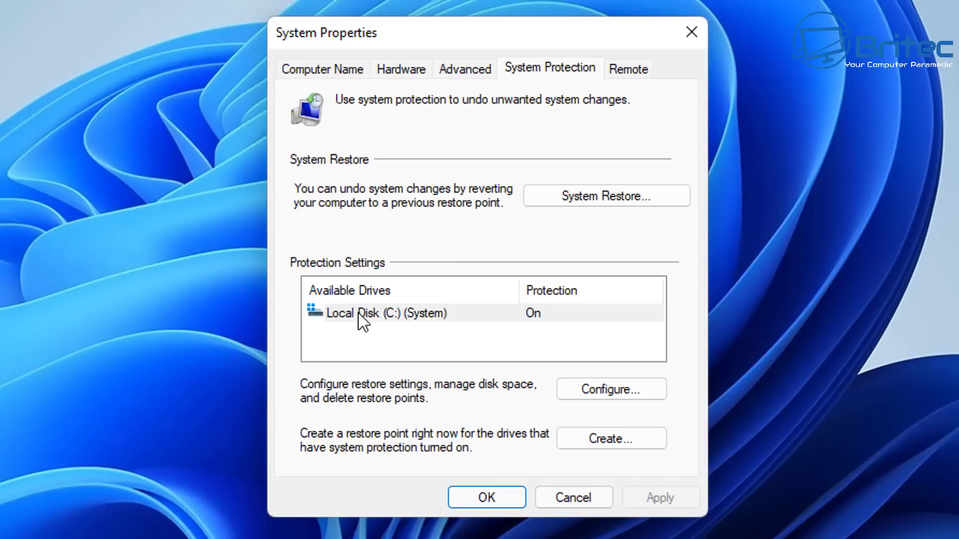
- Open the protection configuration of Local Disk (C:) and delete all restore points on this drive
click(417, 315)
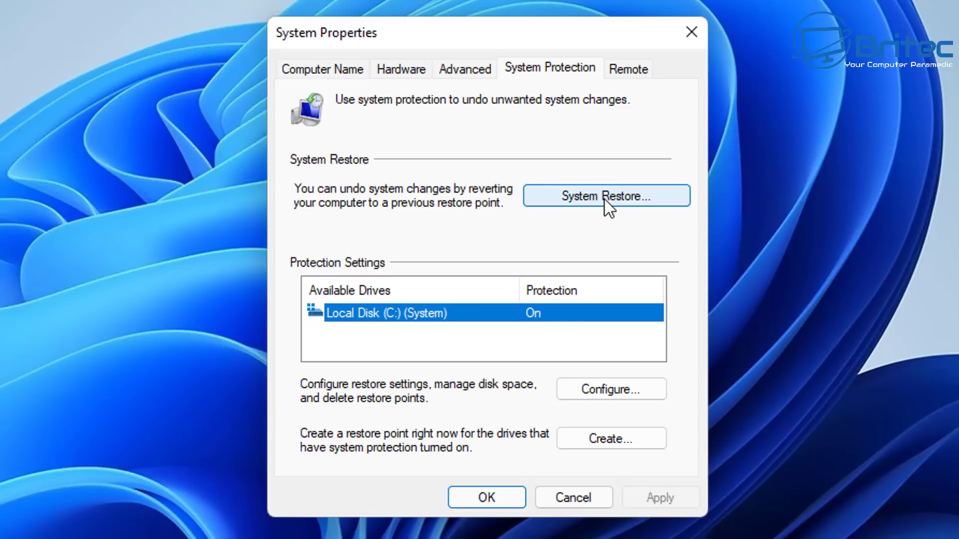
click(605, 390)
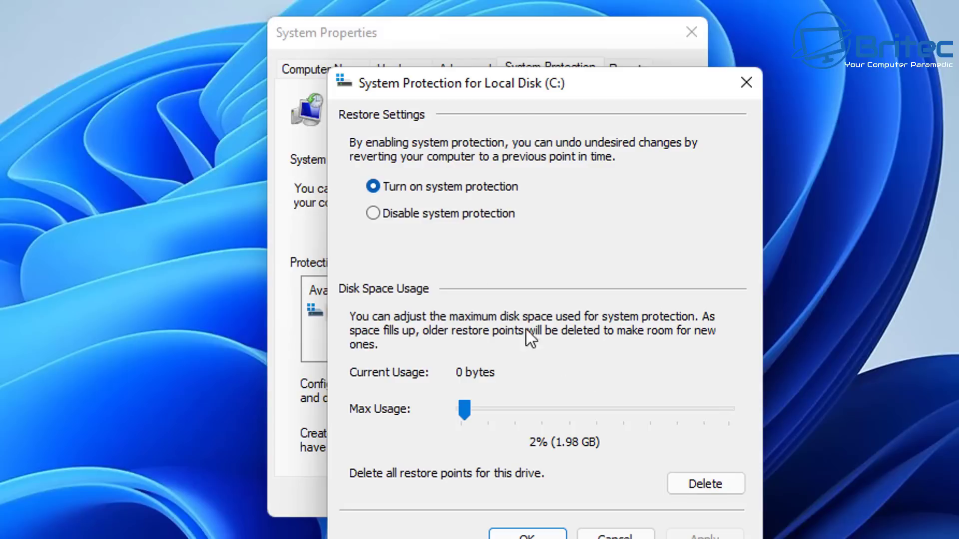
drag(526, 91, 462, 43)
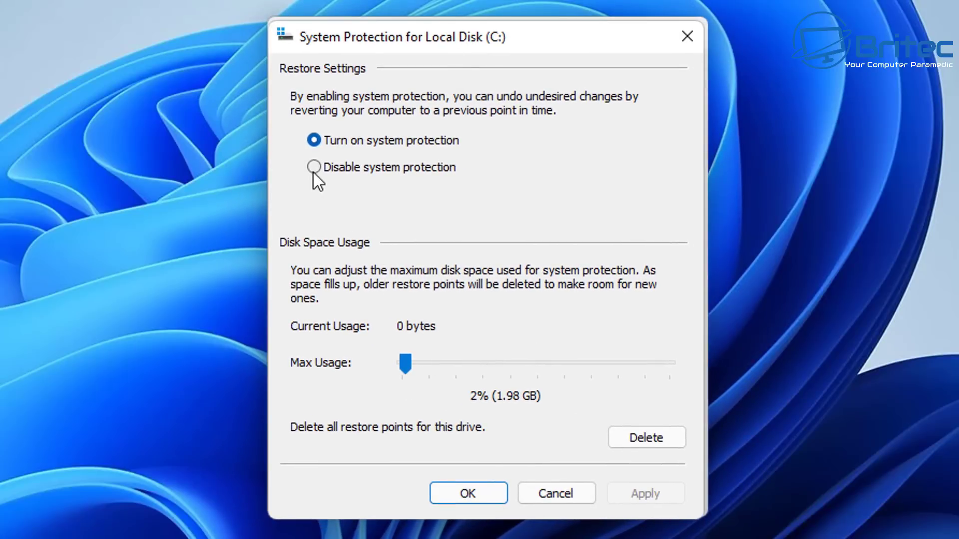
click(640, 433)
click(603, 312)
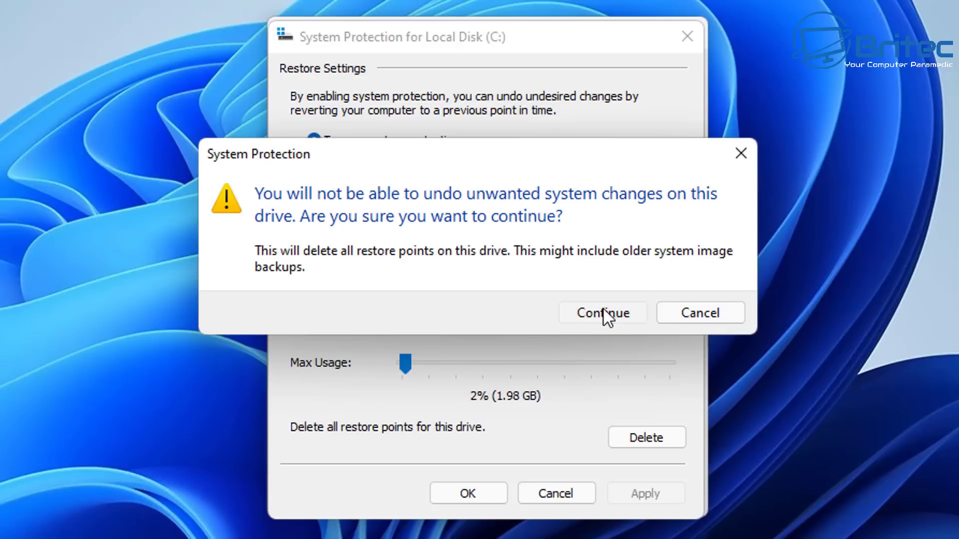
click(613, 281)
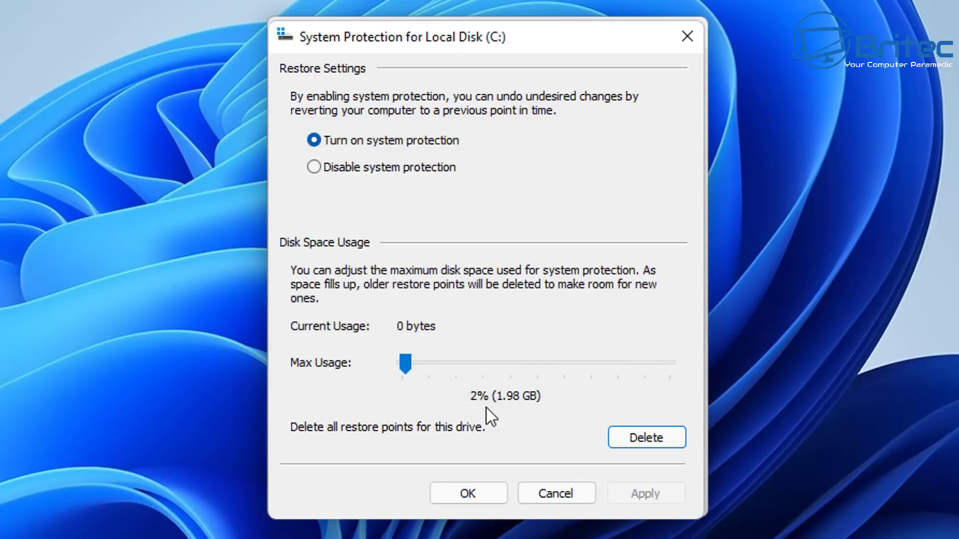
- Disable system protection on Local Disk (C:), apply the change, and confirm turning it off
click(328, 168)
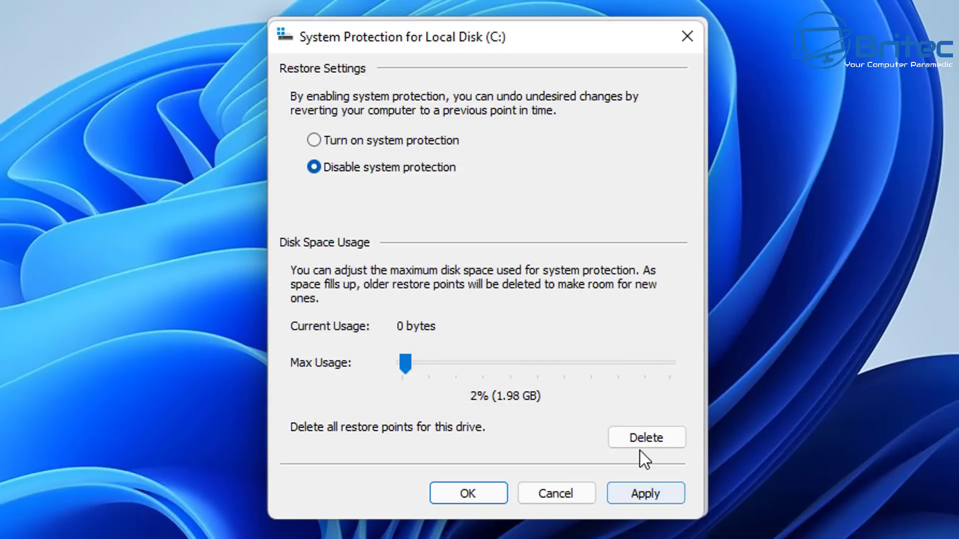
click(642, 496)
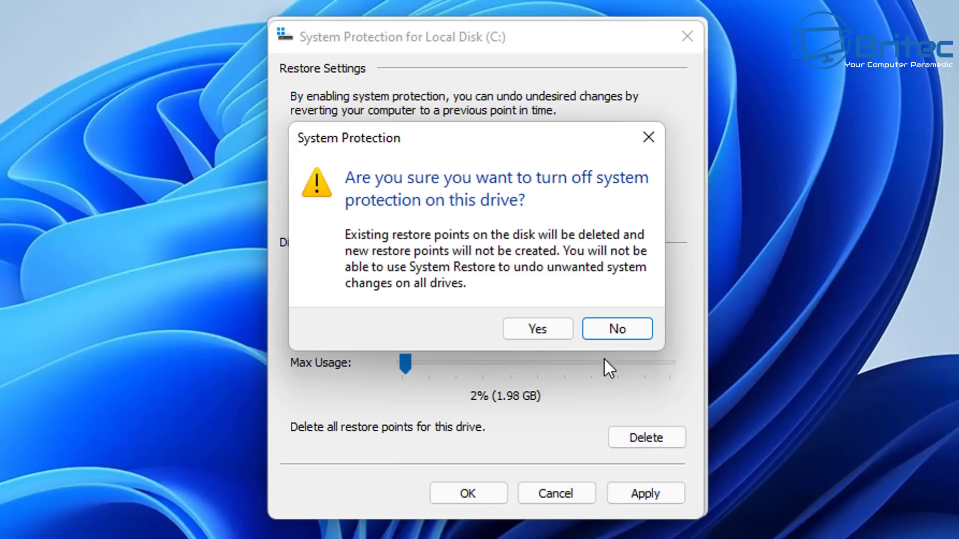
click(534, 326)
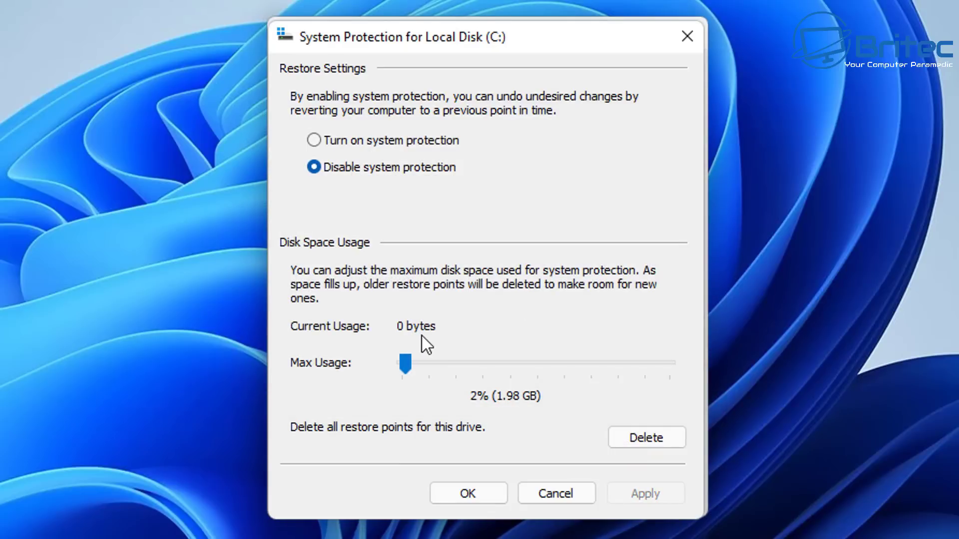
- Delete the restore points on Local Disk (C:) once more and accept the system protection settings
click(640, 438)
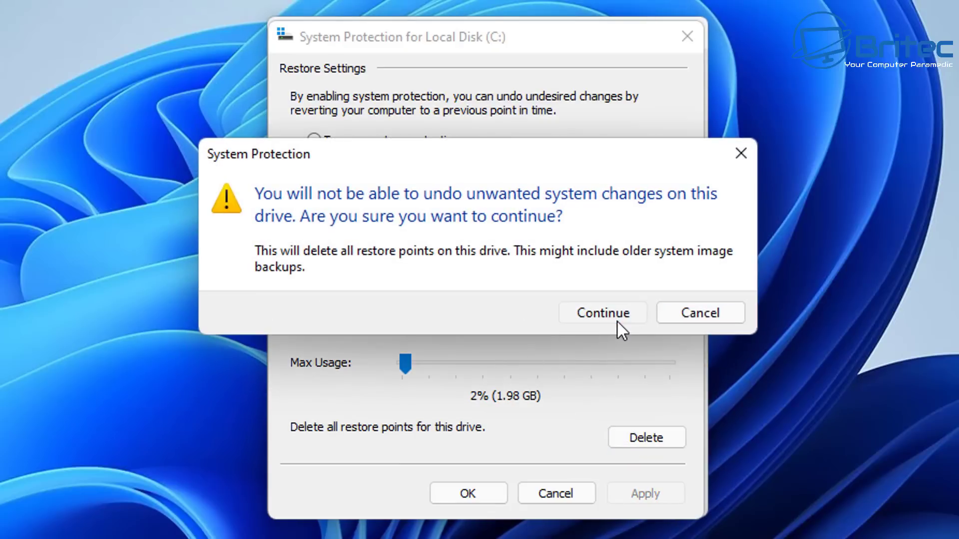
click(617, 322)
click(614, 282)
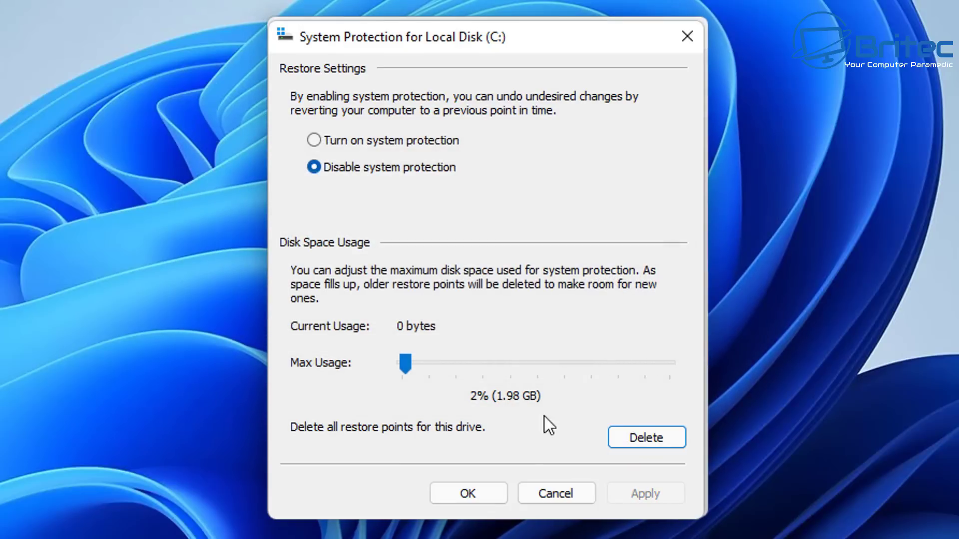
click(471, 496)
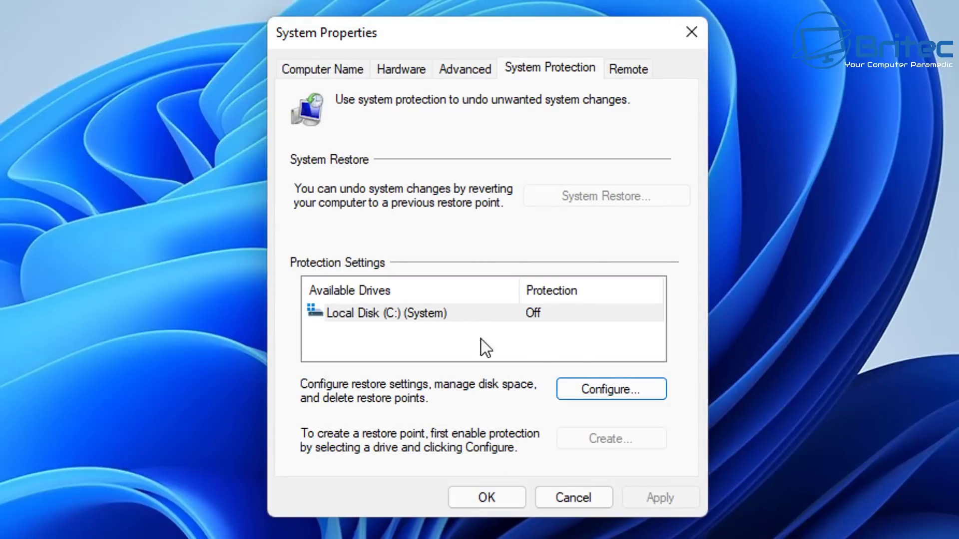
- Turn system protection back on for Local Disk (C:), apply the change, and accept the drive's protection settings
click(609, 395)
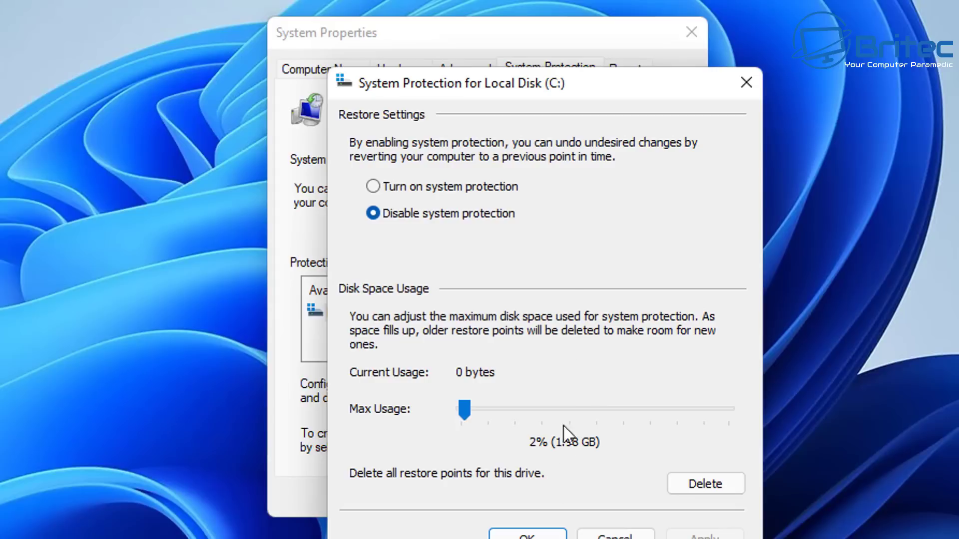
drag(555, 86, 504, 36)
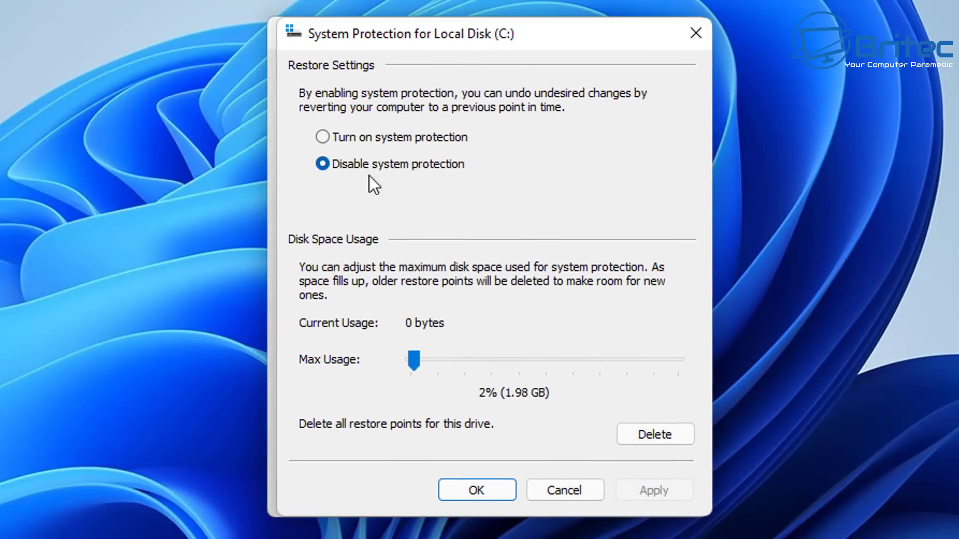
click(384, 138)
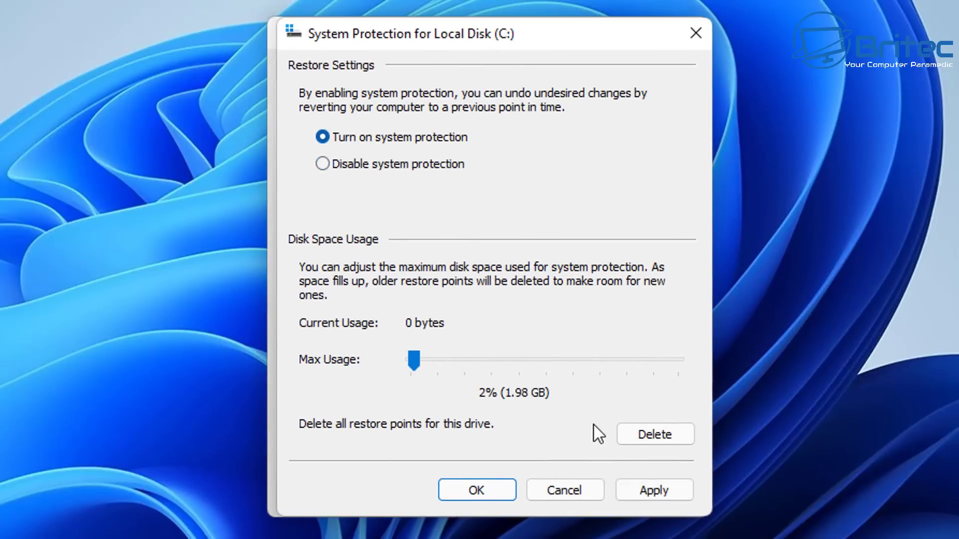
click(654, 487)
click(469, 494)
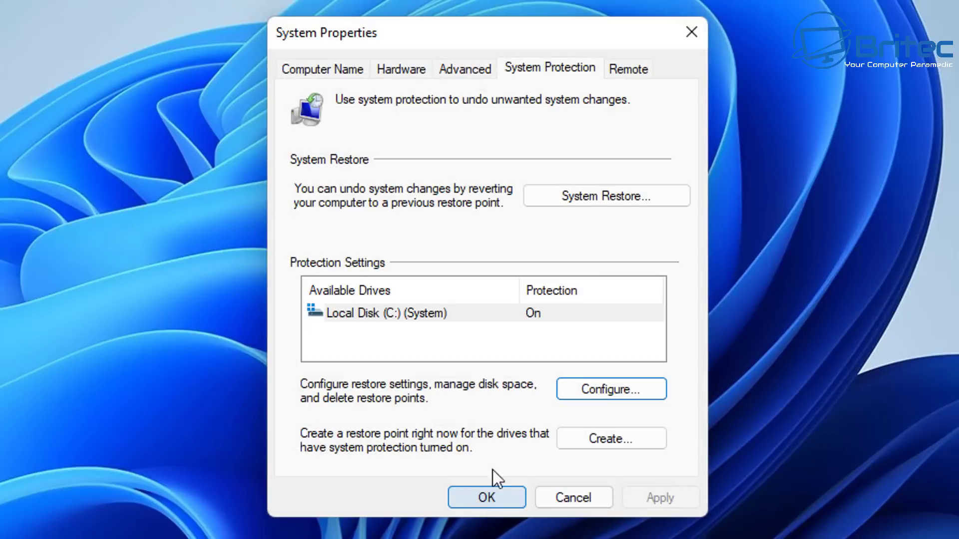
- Open the prompt for creating a restore point, cancel it, and close System Properties by accepting its settings
click(600, 440)
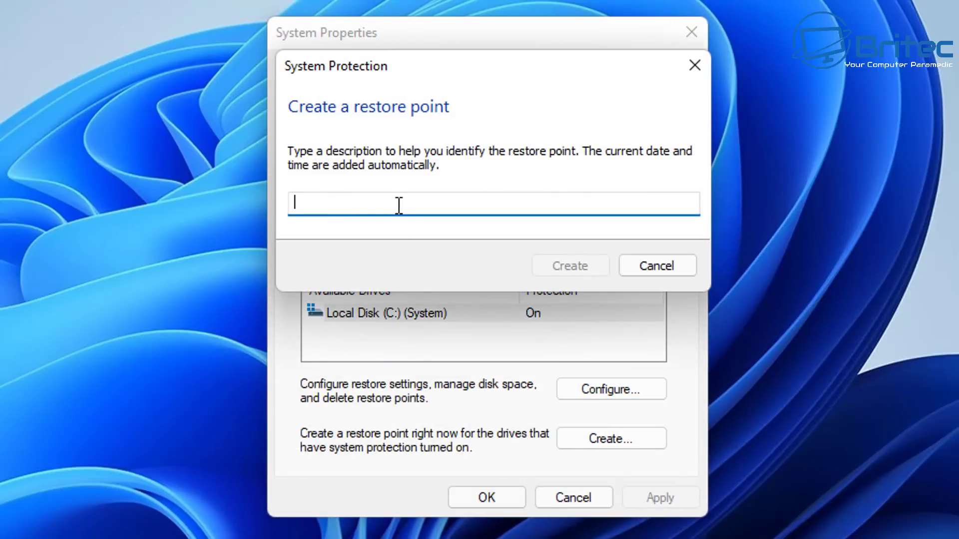
click(662, 271)
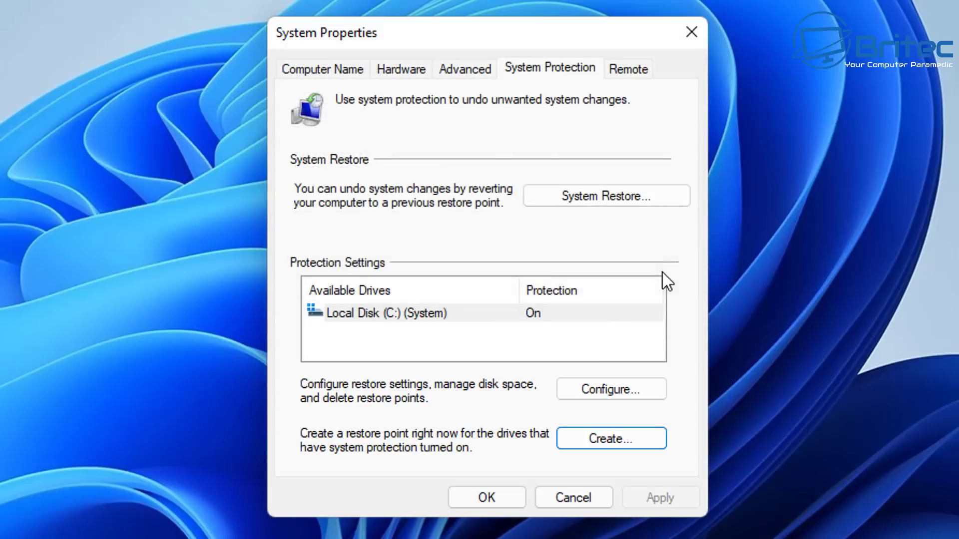
click(487, 498)
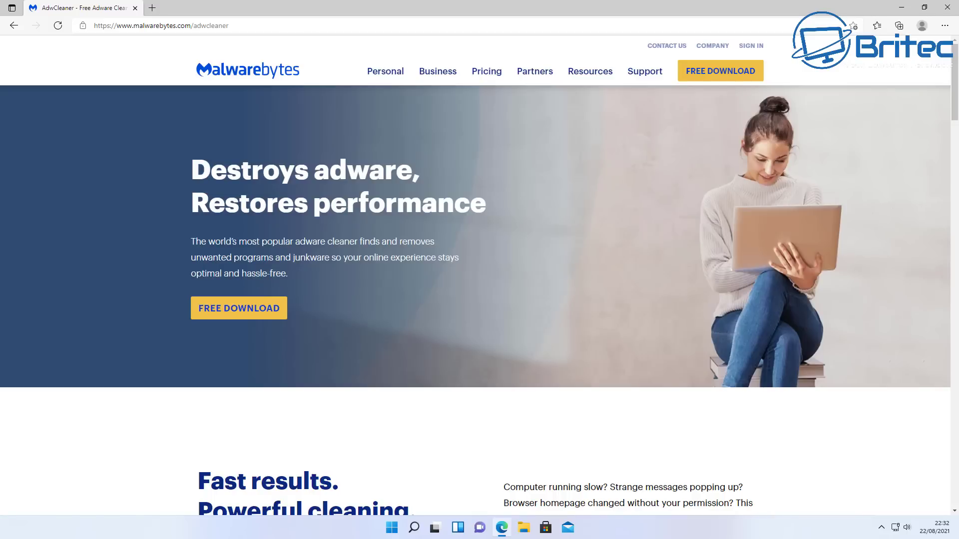
- Download AdwCleaner from the Malwarebytes page, open adwcleaner_8.3.0.exe, and allow it to make changes to the device
click(231, 313)
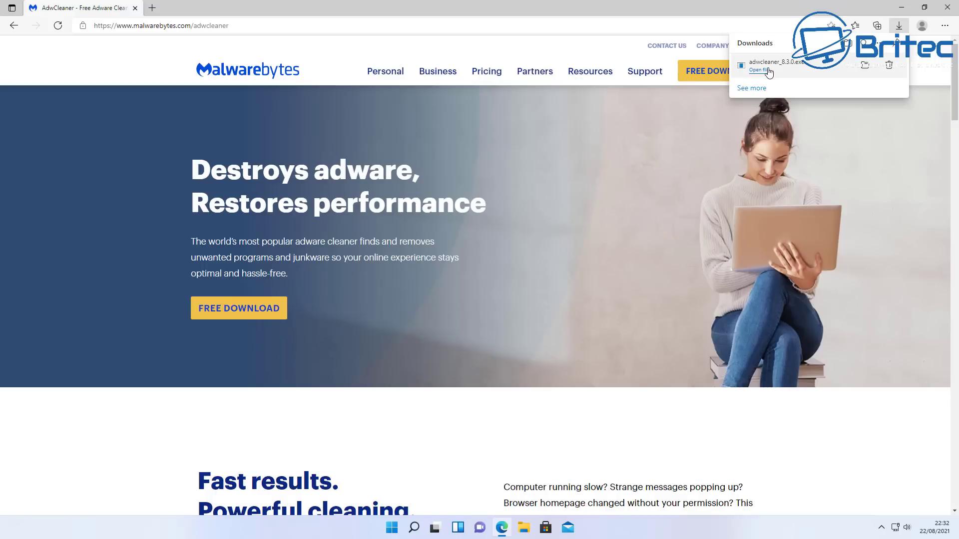
click(768, 71)
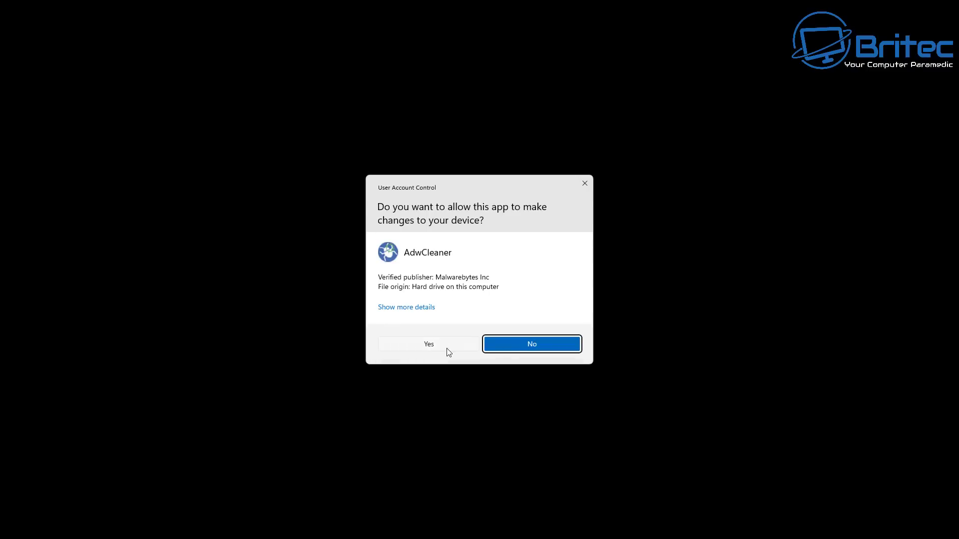
click(447, 349)
click(483, 353)
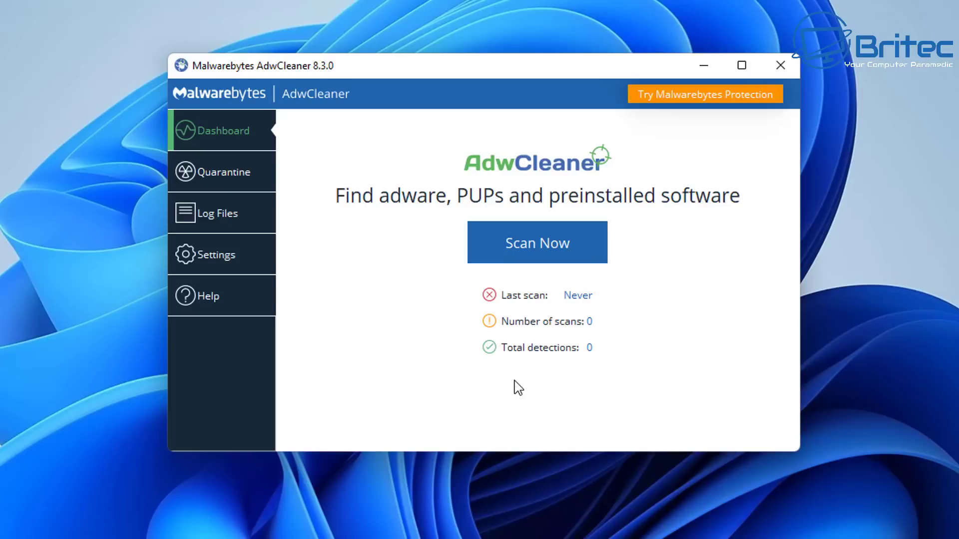
- In the AdwCleaner settings, enable the basic repair actions Reset Firewall, Reset IPSec, Delete IFEO keys and Reset BITS
click(208, 257)
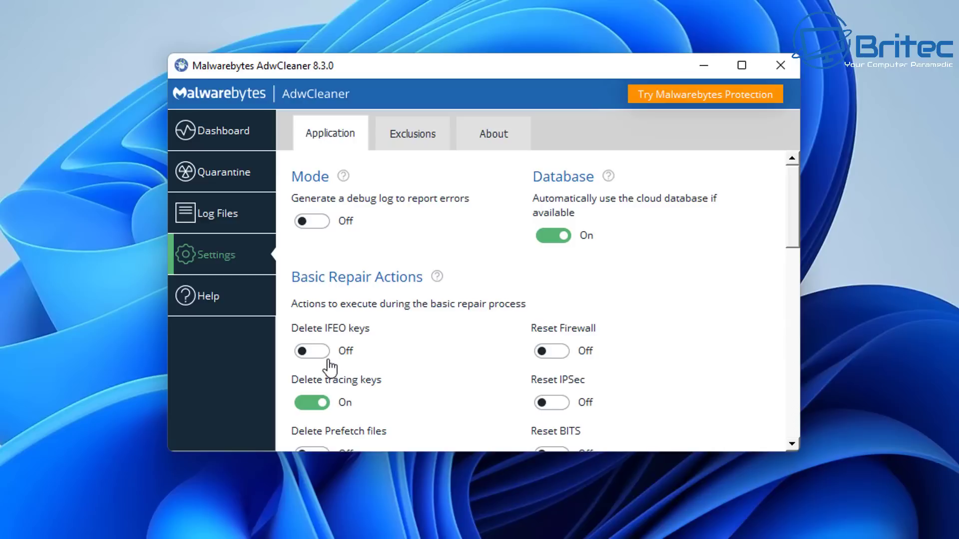
click(555, 353)
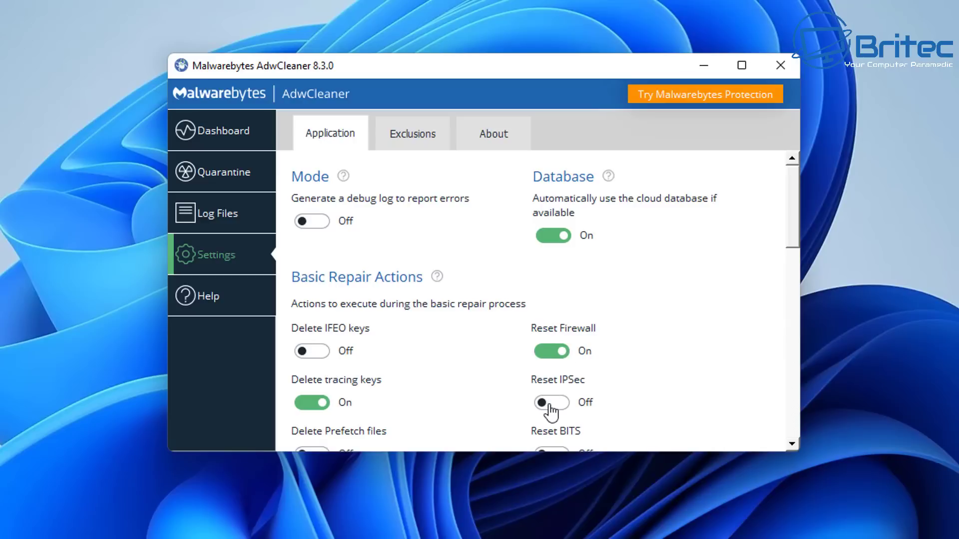
click(549, 404)
click(310, 352)
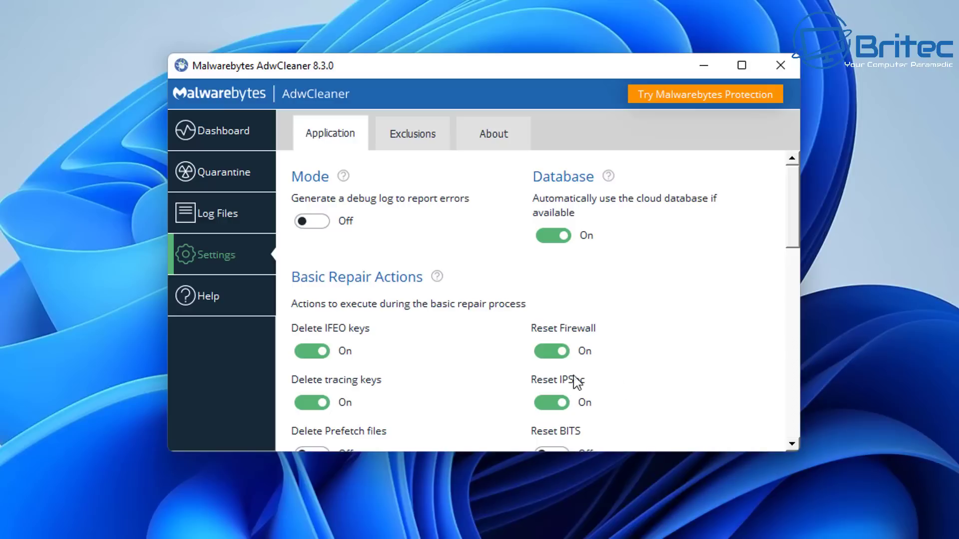
scroll(599, 389, down, 2)
click(555, 352)
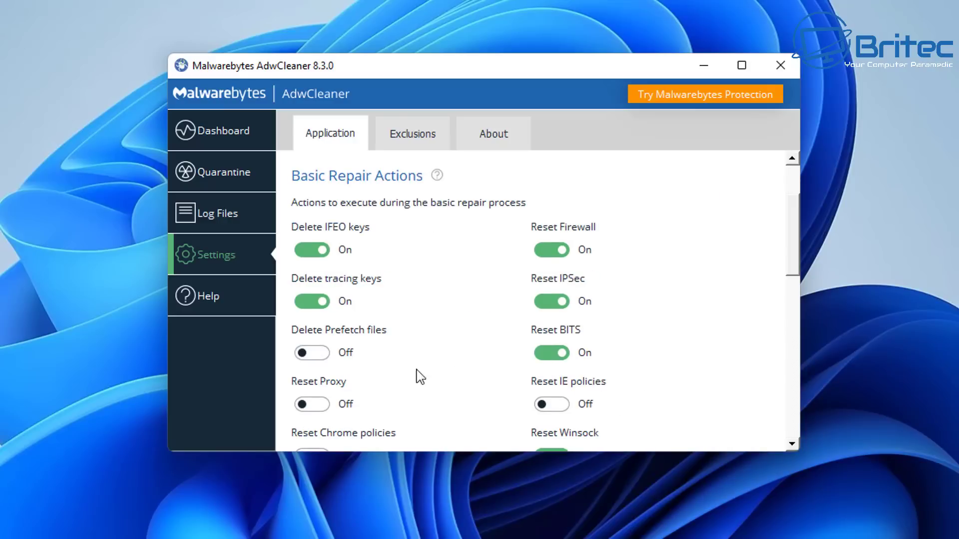
- Enable the repair actions Delete Prefetch files, Reset Proxy, Reset IE policies, Reset Chrome policies, Reset Hosts files and Reset TCP/IP
click(314, 355)
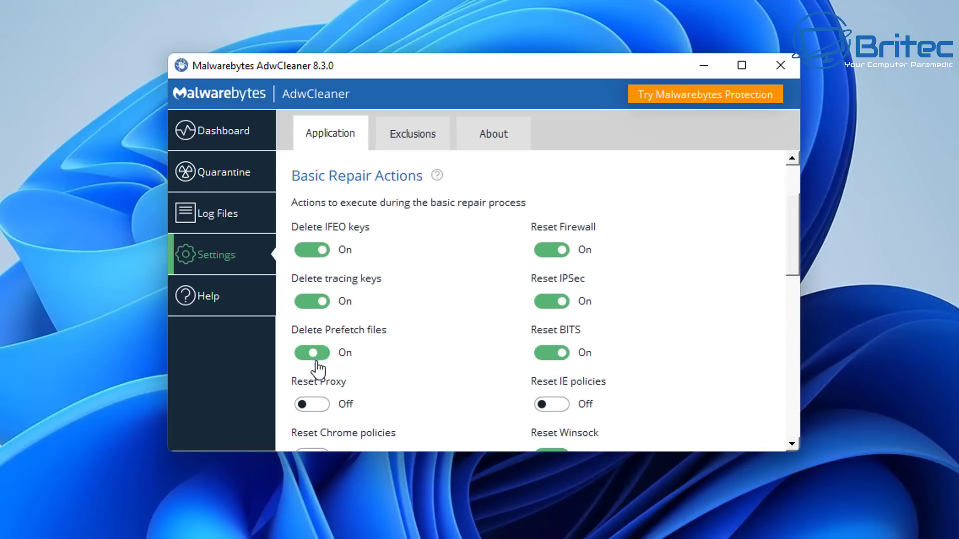
click(322, 408)
click(549, 407)
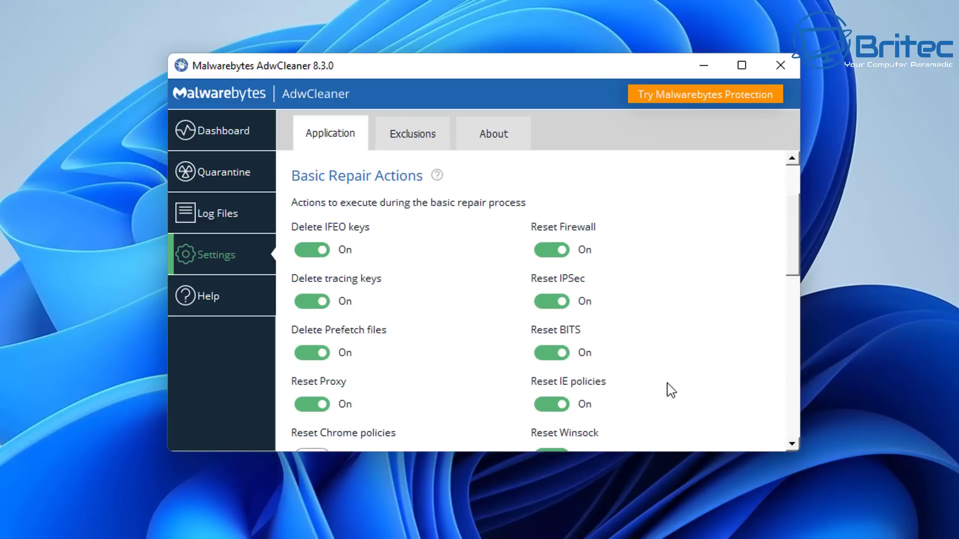
scroll(667, 391, down, 1)
scroll(379, 407, down, 1)
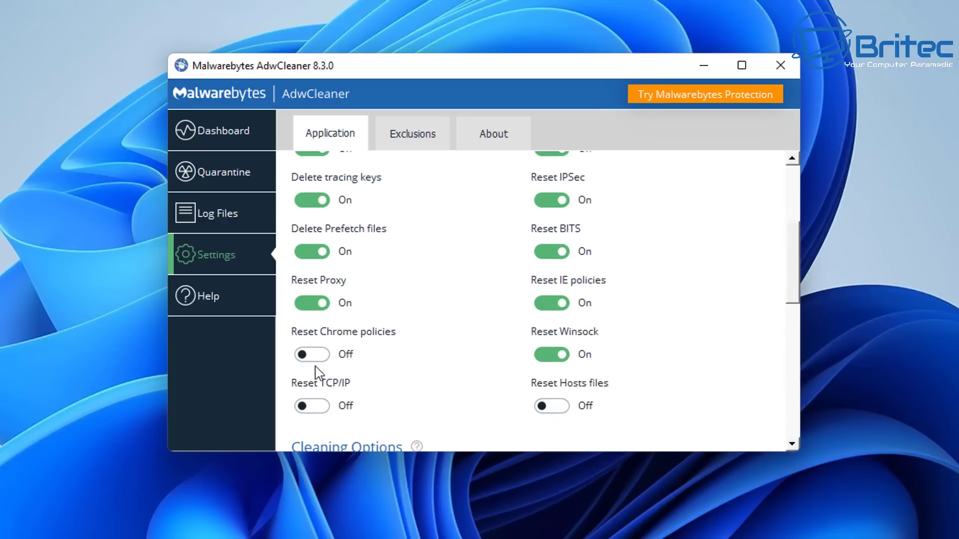
click(313, 356)
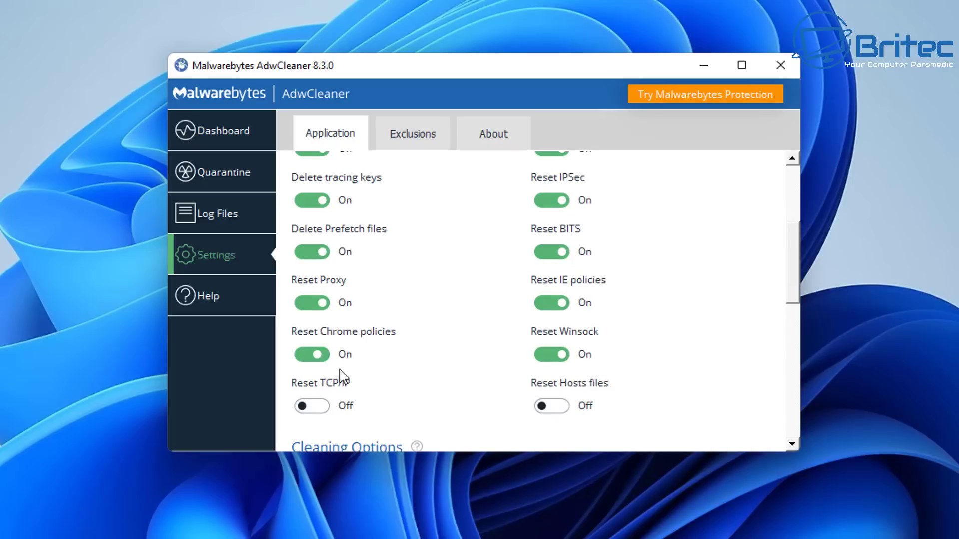
click(554, 407)
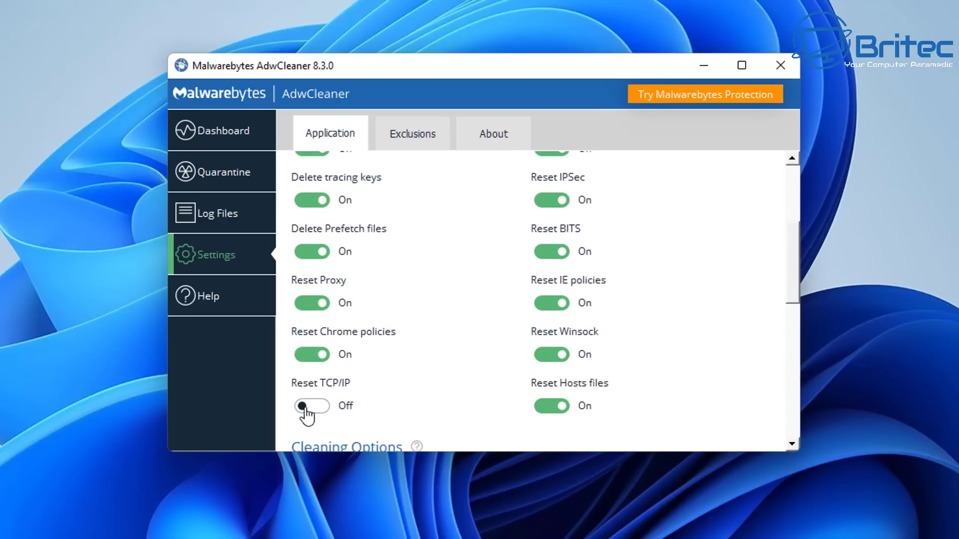
click(312, 405)
- Review the remaining AdwCleaner application settings and the list of items excluded from detection
scroll(519, 407, down, 8)
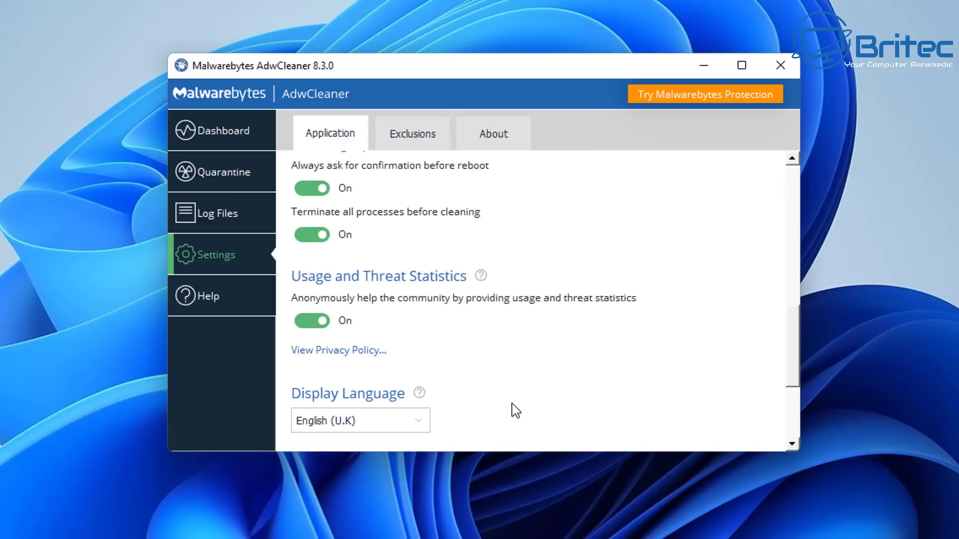
scroll(515, 411, down, 2)
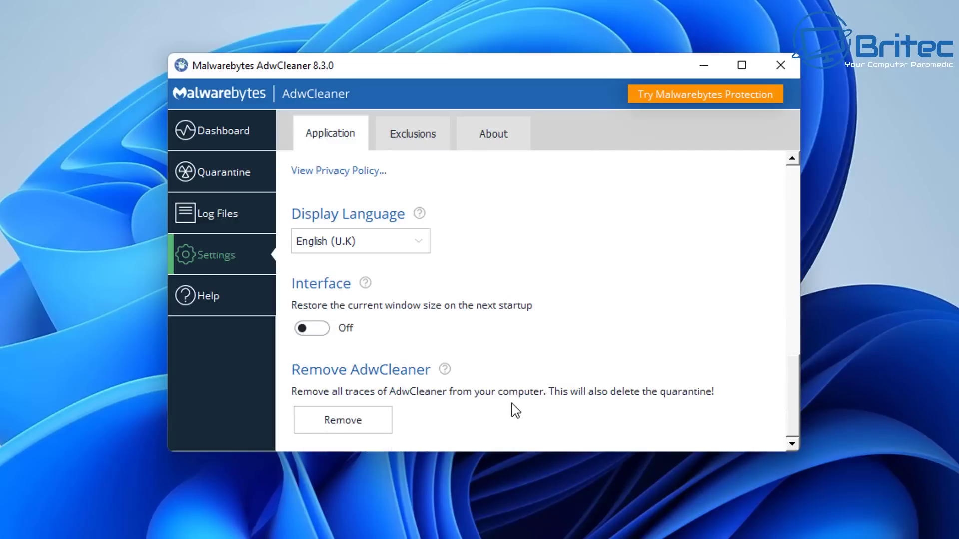
scroll(514, 410, up, 12)
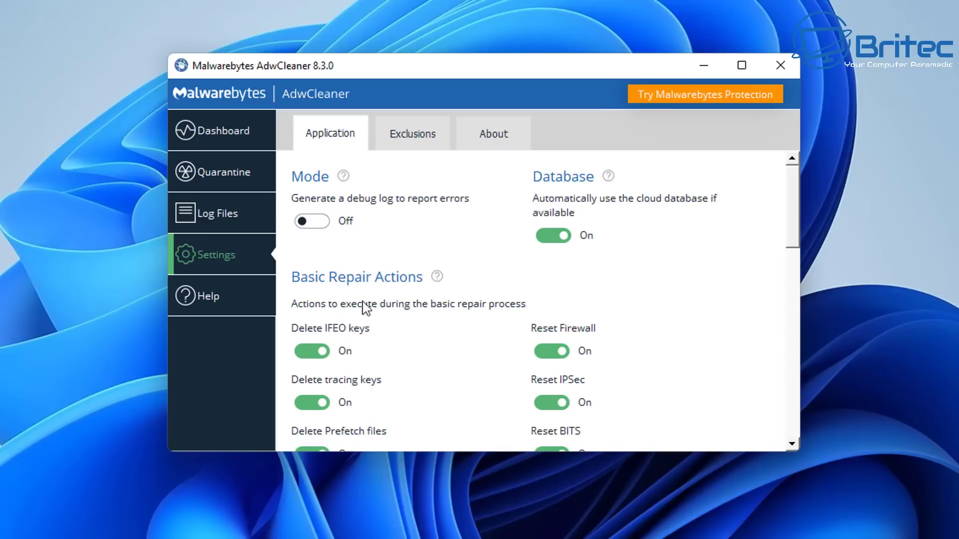
click(415, 140)
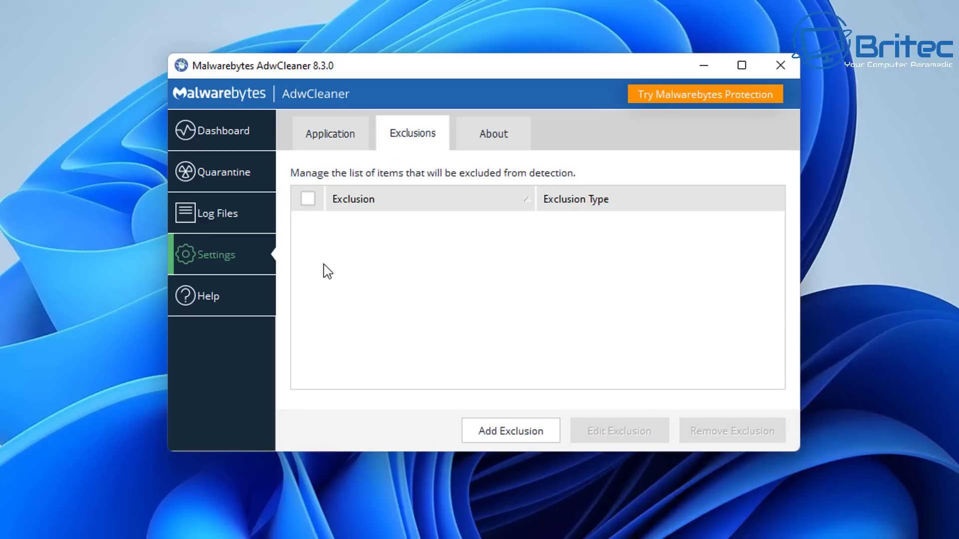
click(331, 134)
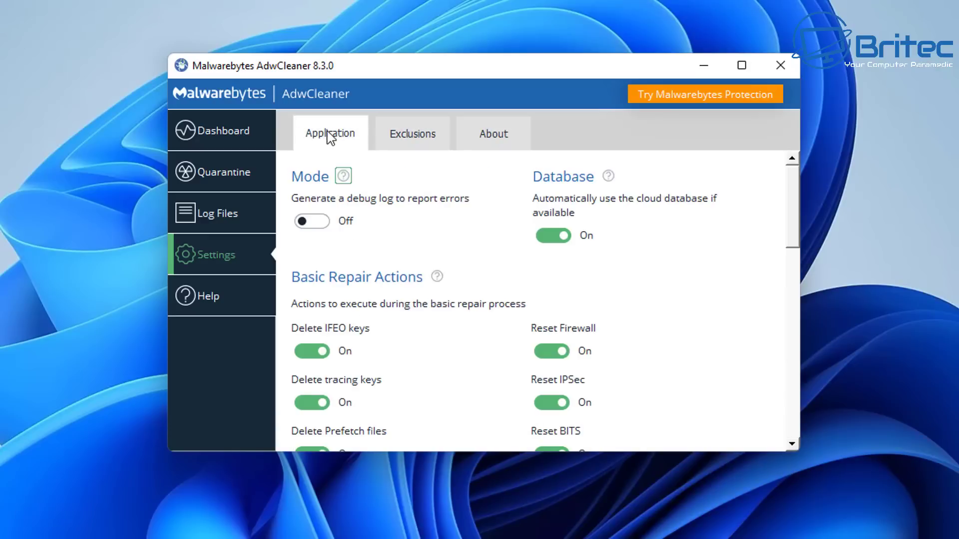
- Scan the PC with AdwCleaner, run Basic Repair with all processes closed, and close the program
click(225, 132)
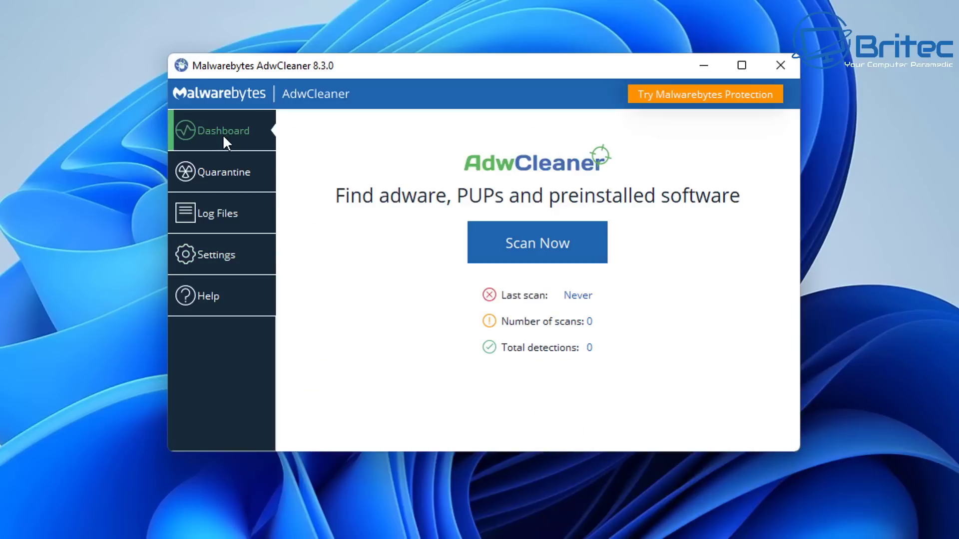
click(533, 260)
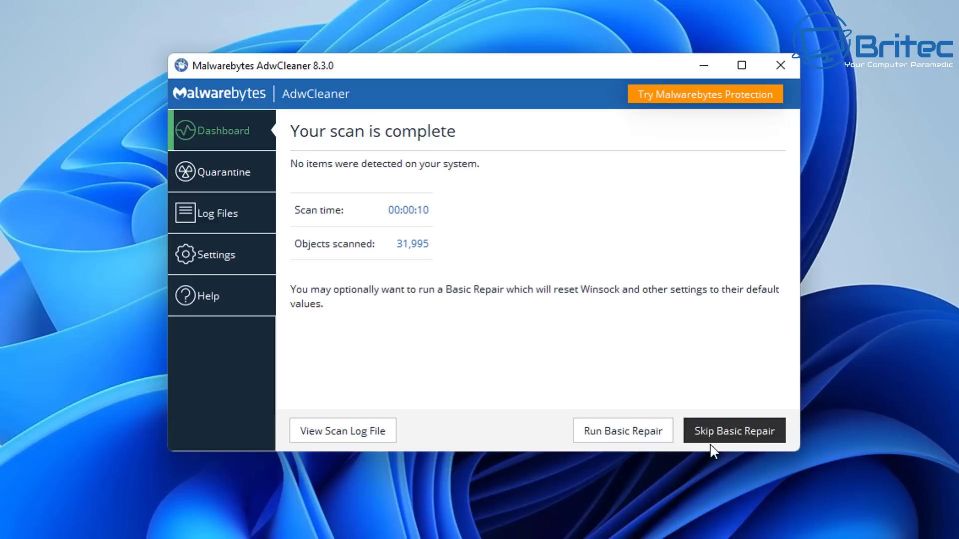
click(650, 443)
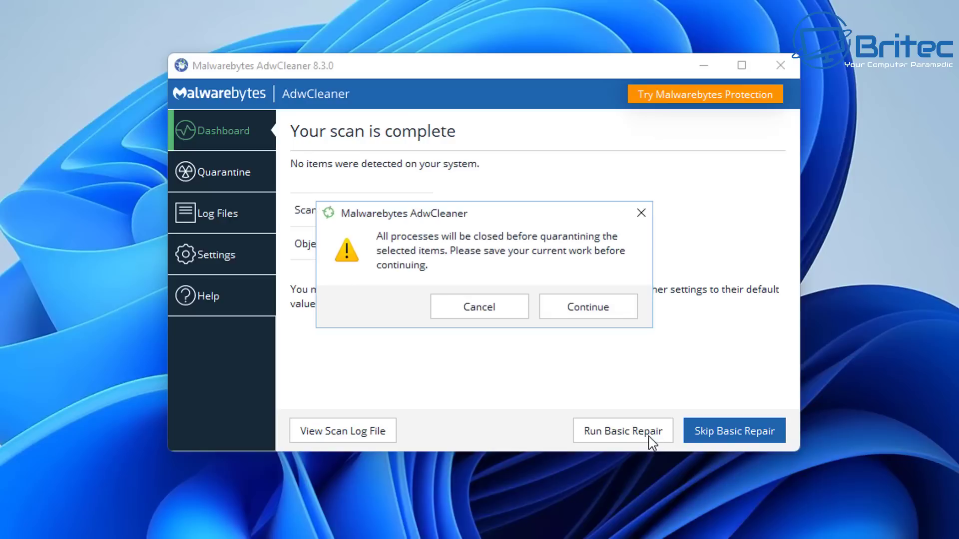
click(590, 318)
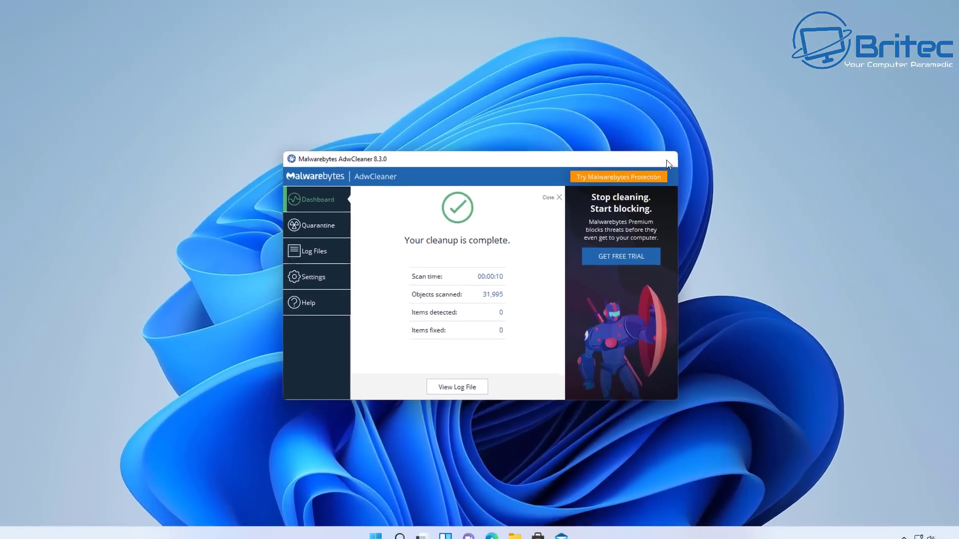
click(758, 84)
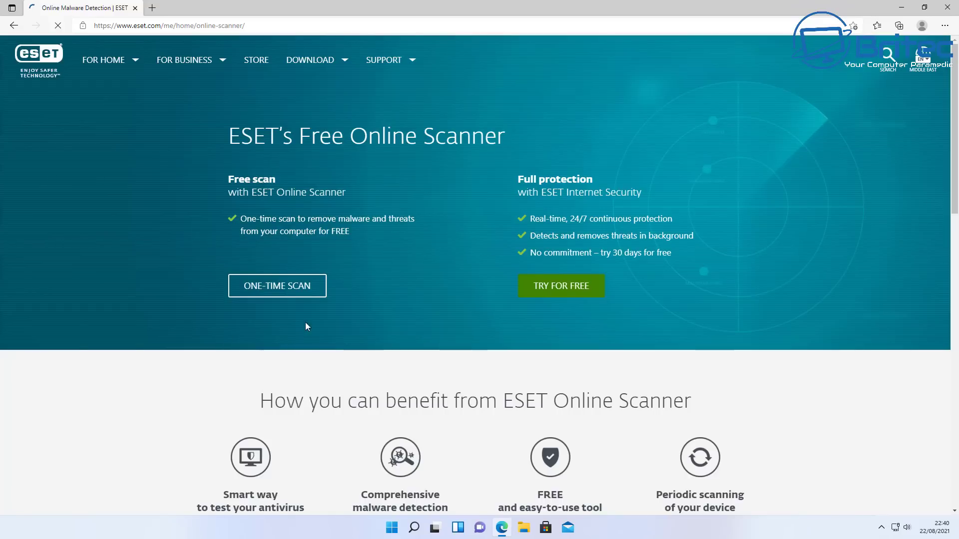
- Download the one-time ESET Online Scanner, launch it in English with permission to make changes, and accept its terms of use
click(279, 295)
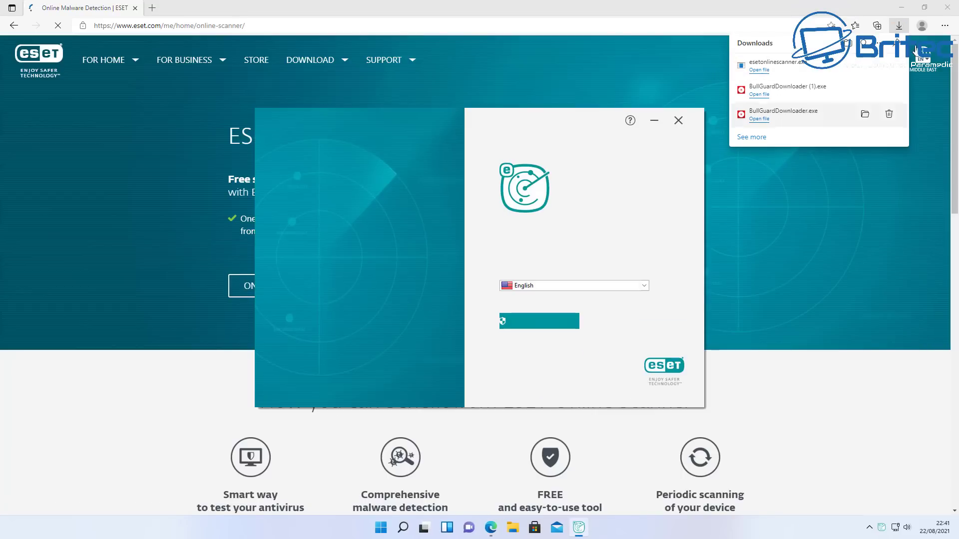
click(952, 10)
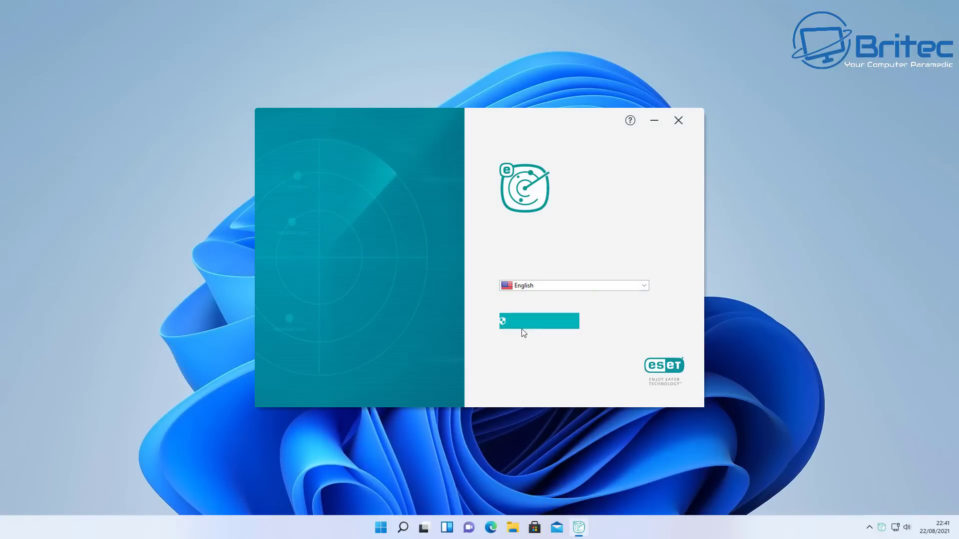
click(520, 325)
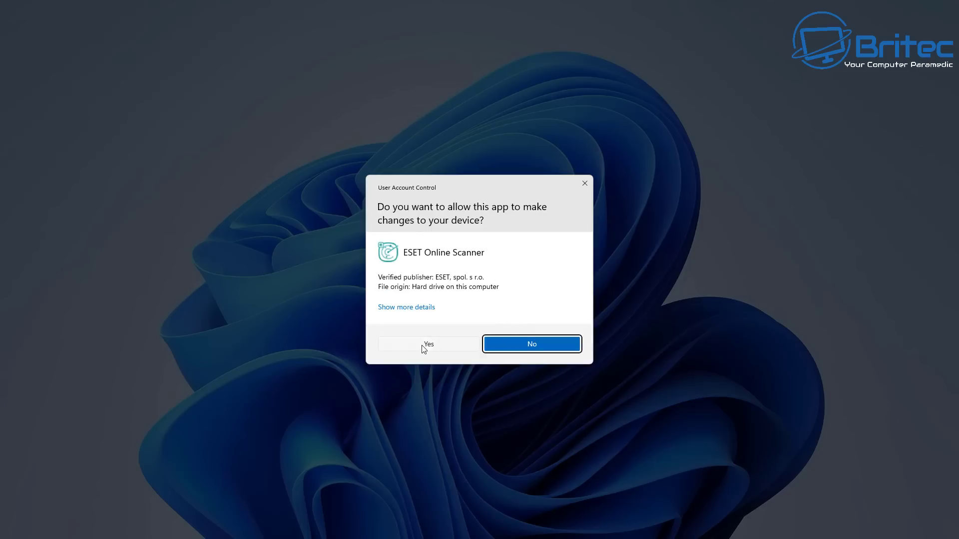
click(422, 349)
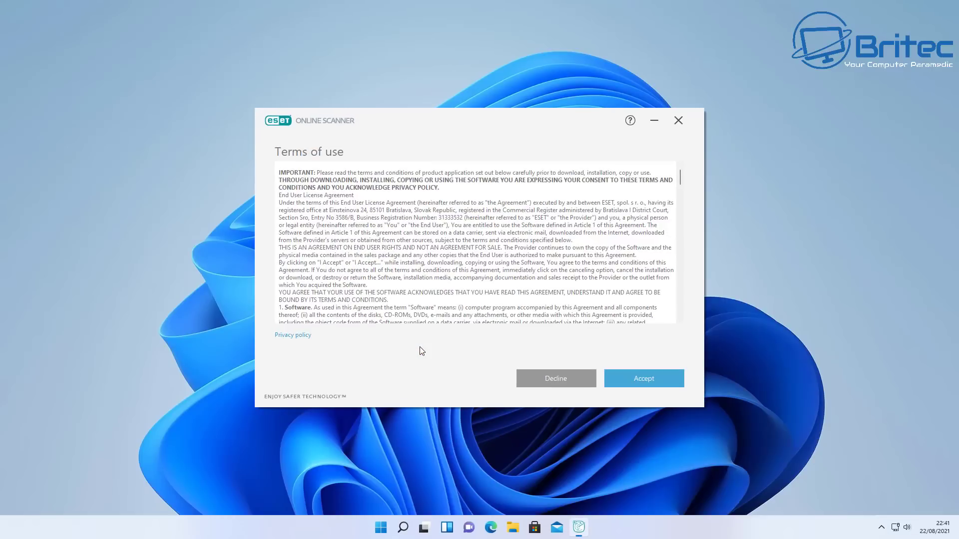
click(647, 379)
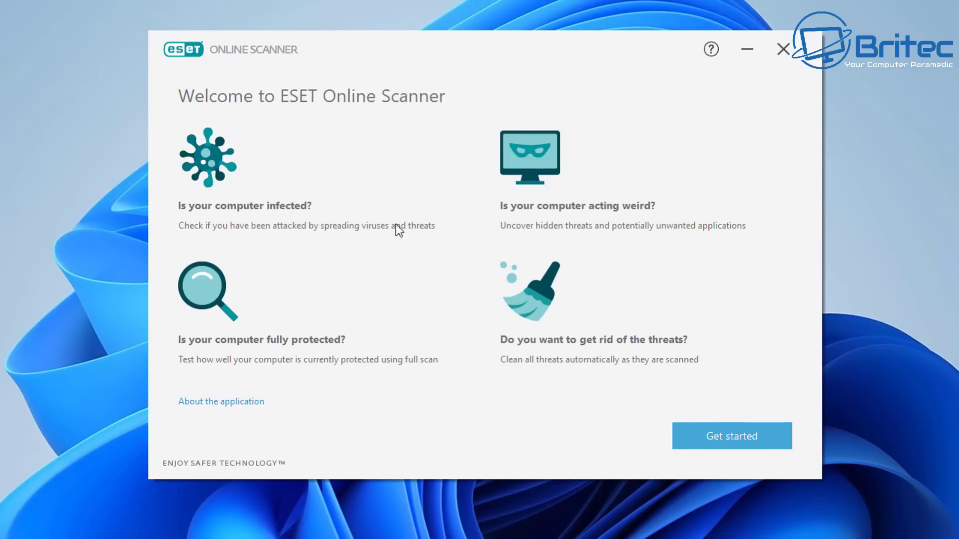
- Get started with ESET Online Scanner, decline sending anonymous data, and disable the detection feedback system
click(723, 438)
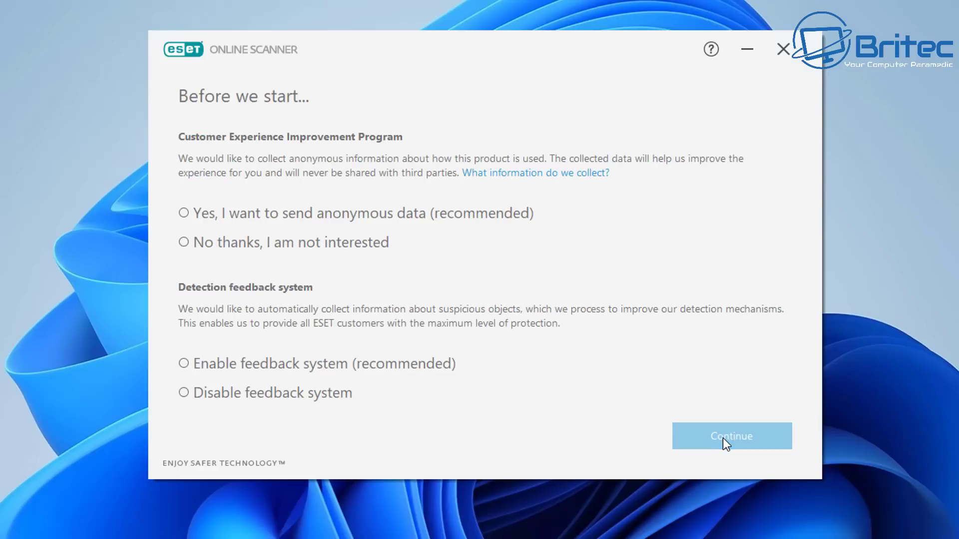
click(183, 243)
click(192, 393)
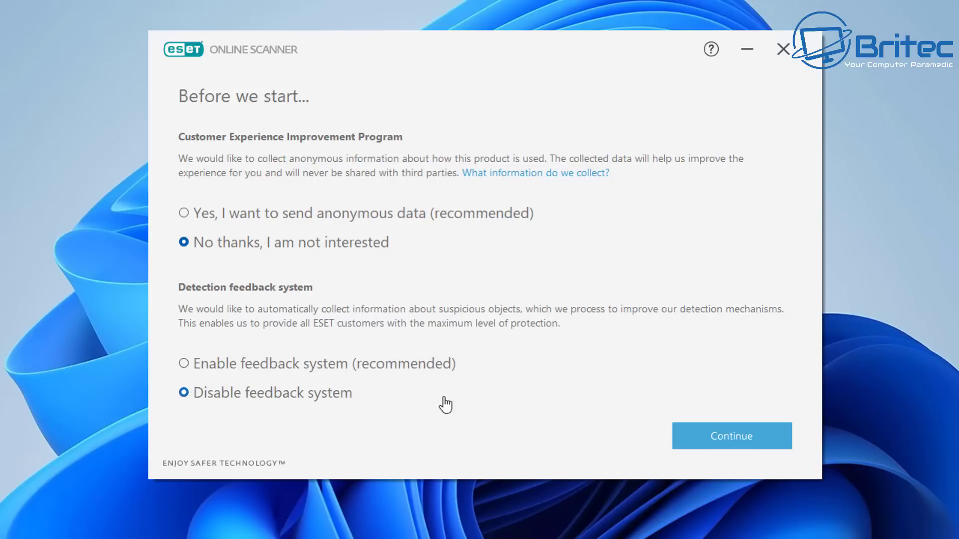
click(741, 442)
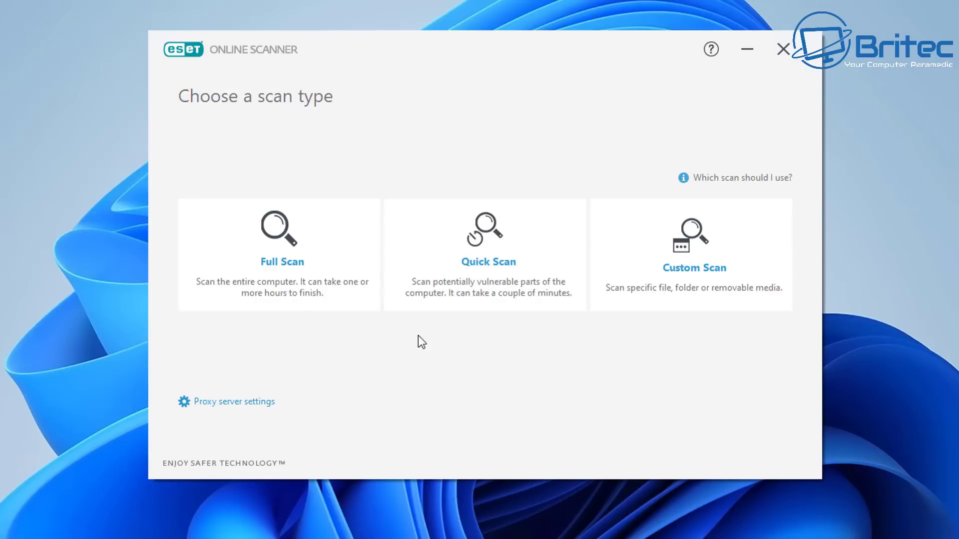
- Start a full ESET scan with detection and quarantine of potentially unwanted applications enabled
click(286, 260)
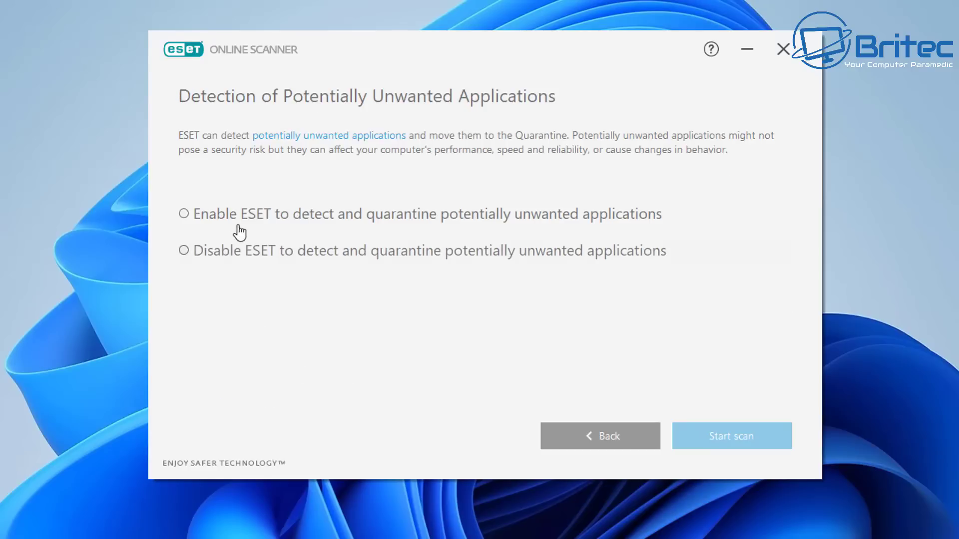
click(185, 216)
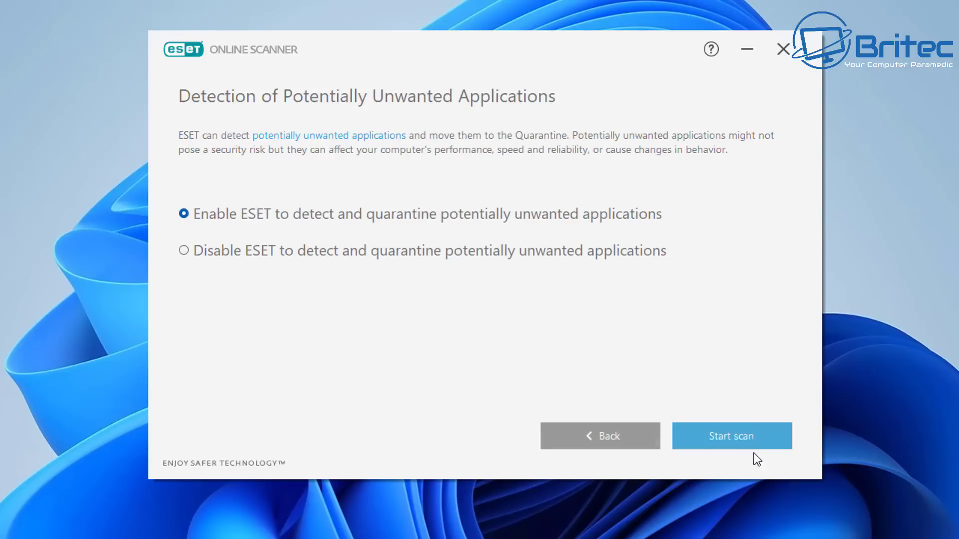
click(736, 441)
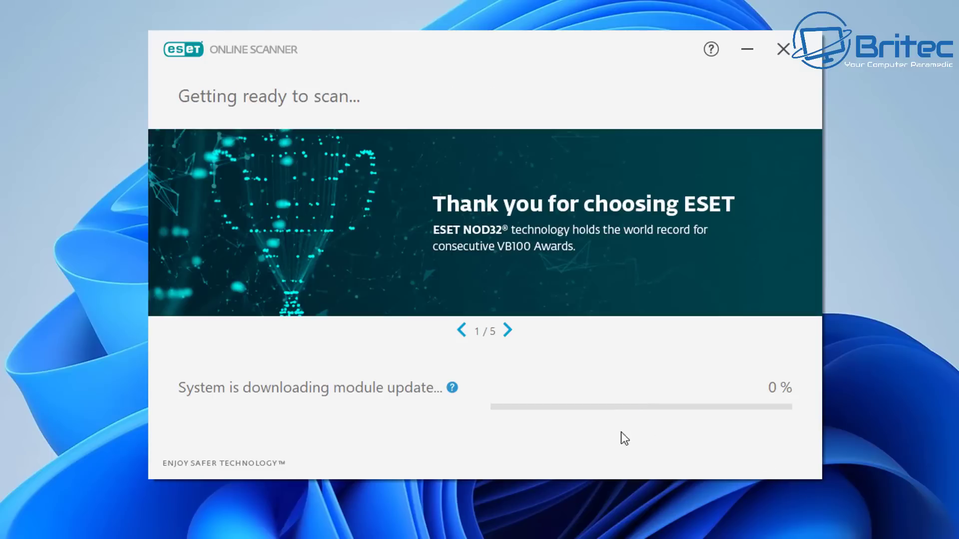